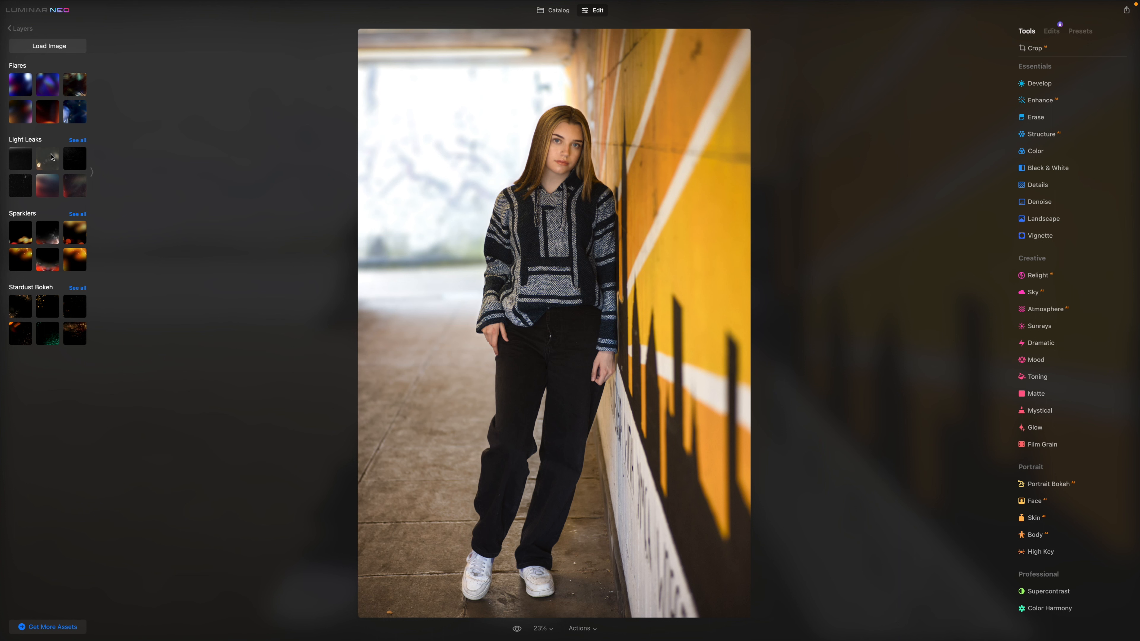
Step: Add the red and blue light leak as a layer, move it toward the photo's lower left and enlarge it beyond the photo's width
click(93, 174)
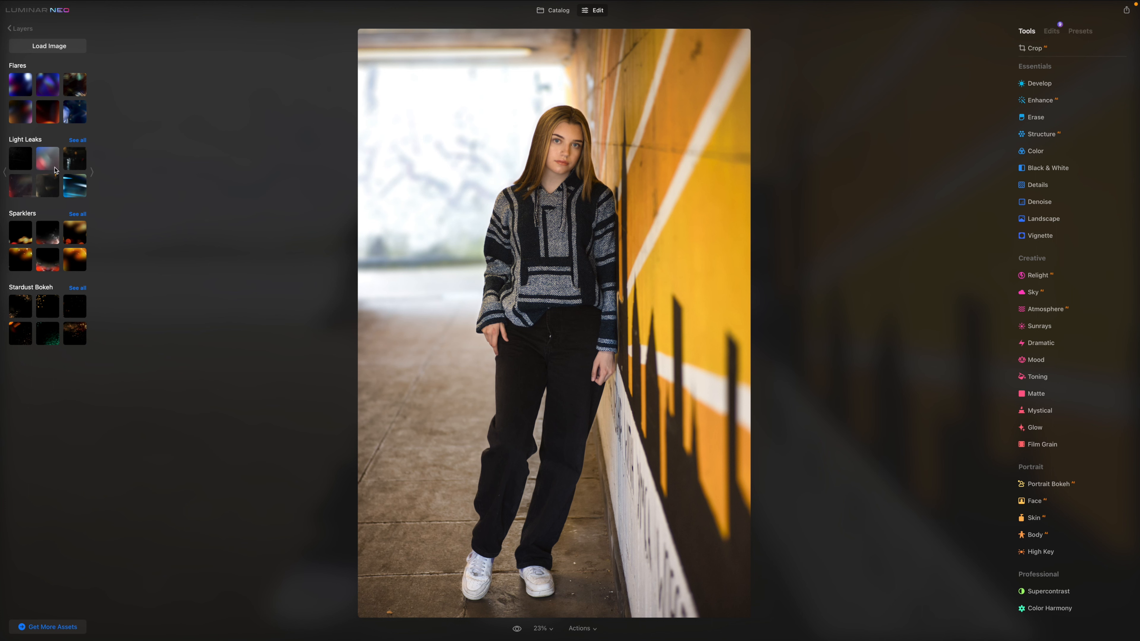
click(47, 163)
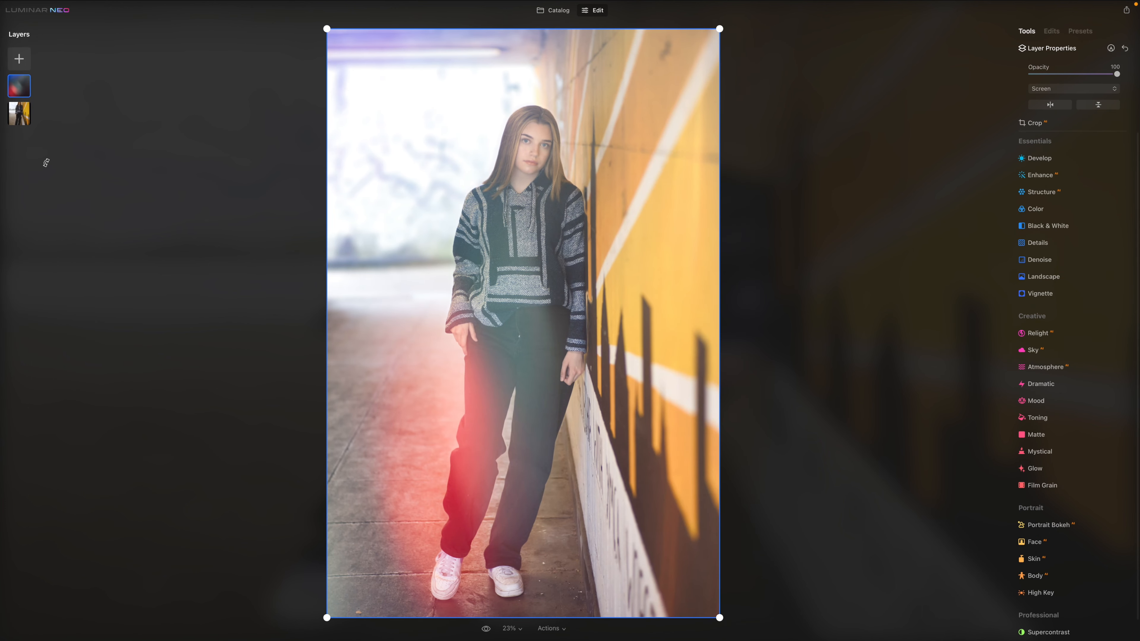
drag(521, 293, 442, 443)
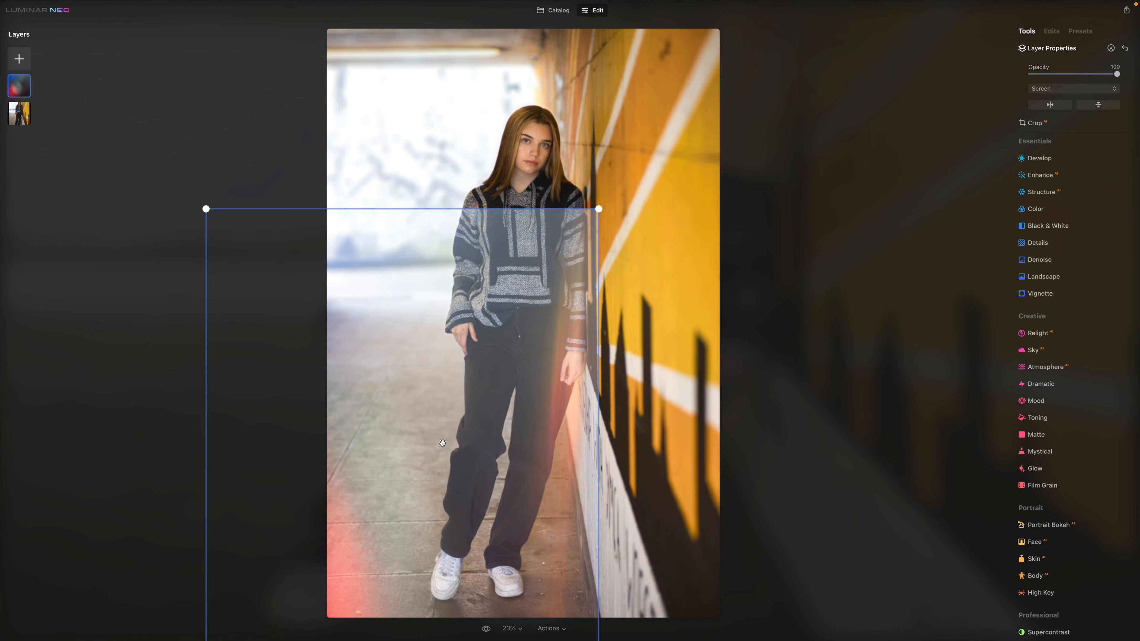
drag(594, 228, 735, 11)
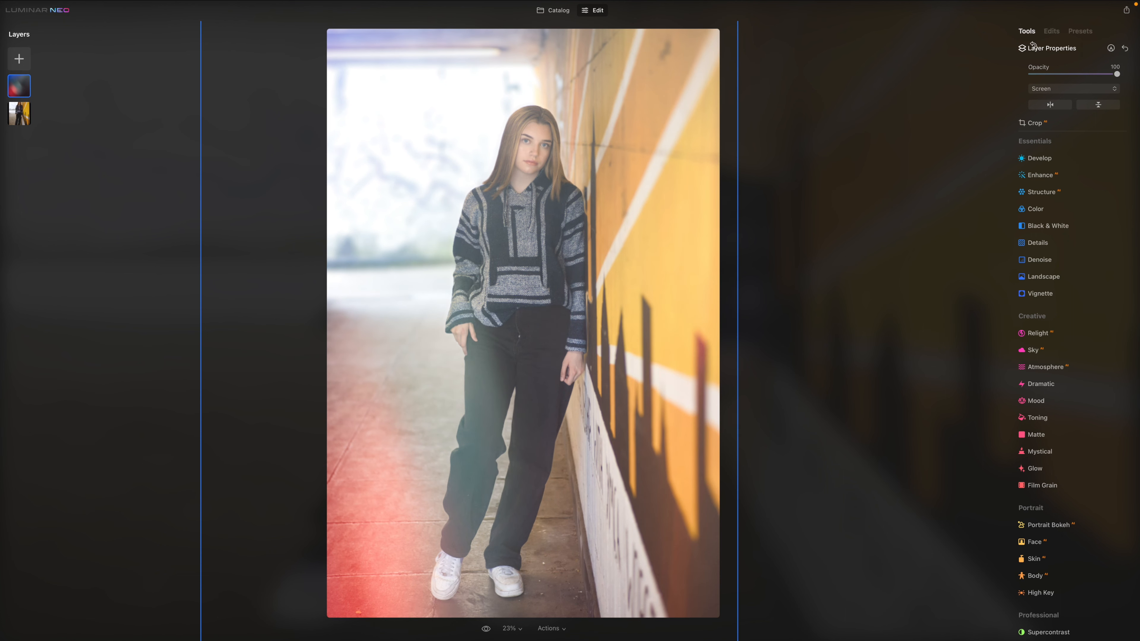
Step: Lower the light leak layer's opacity to 24 and remove the layer
click(1080, 75)
drag(1078, 74, 1051, 77)
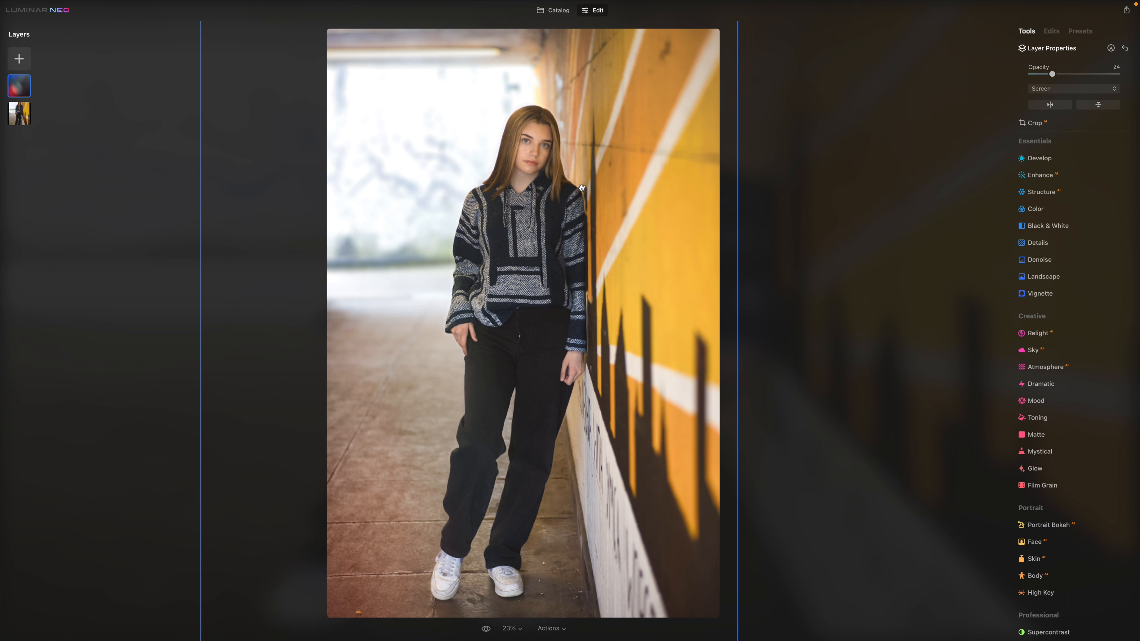
right_click(23, 87)
click(31, 103)
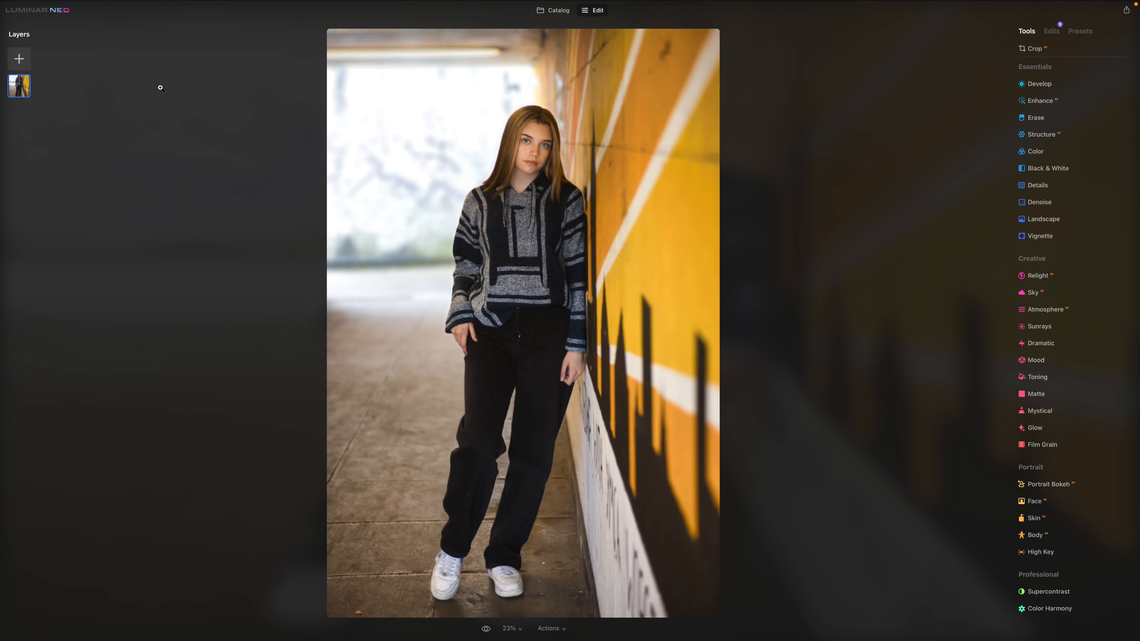
Step: Add the first blue flare as a layer over the photo and lower its opacity to 29
click(21, 65)
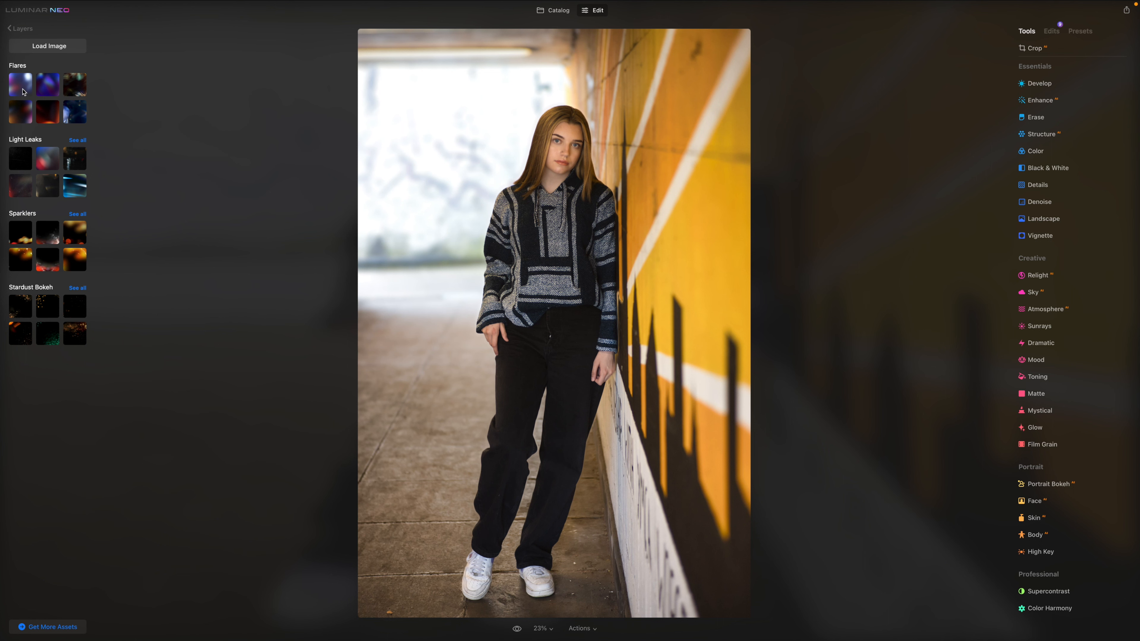
click(25, 90)
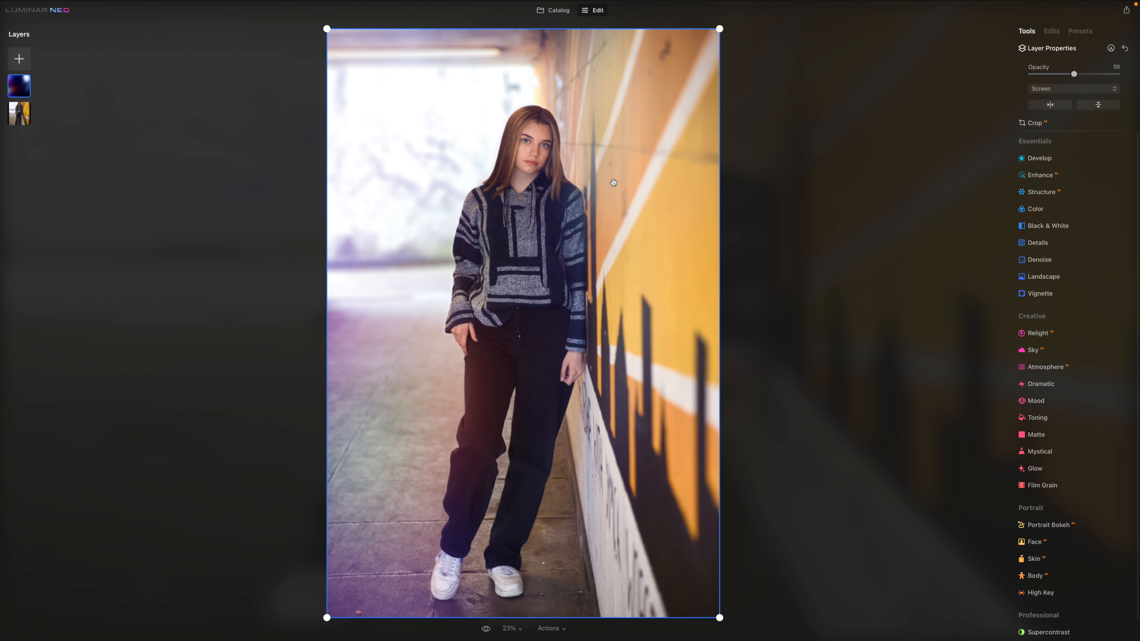
drag(1074, 74, 1056, 75)
Step: Try the Multiply and Screen blend modes on the blue flare layer and settle on Overlay
click(1070, 88)
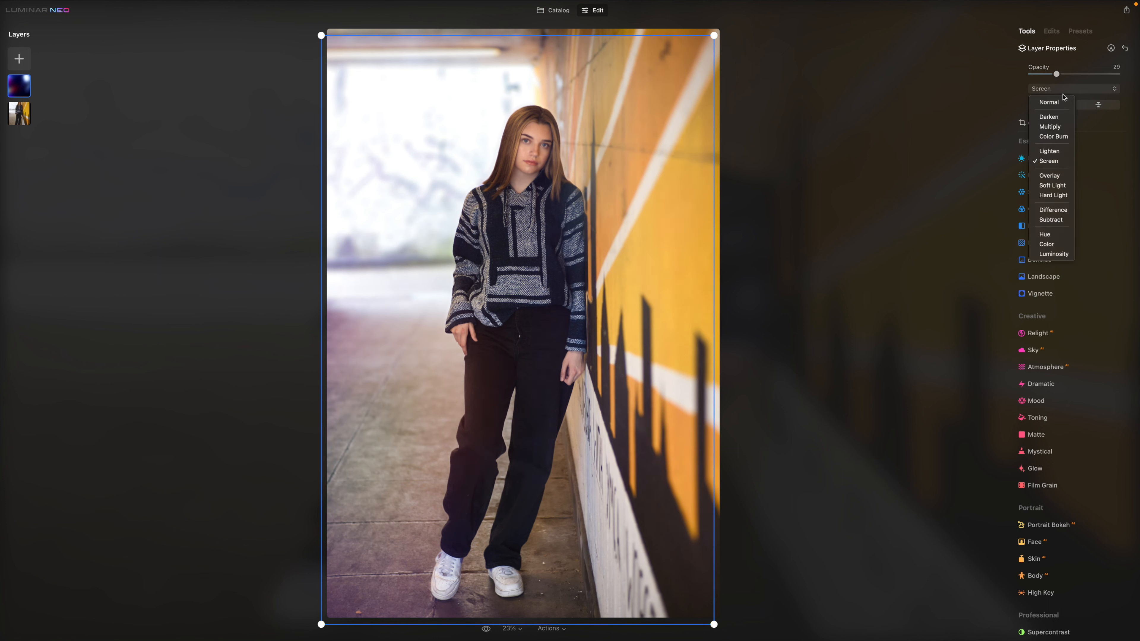
click(1062, 127)
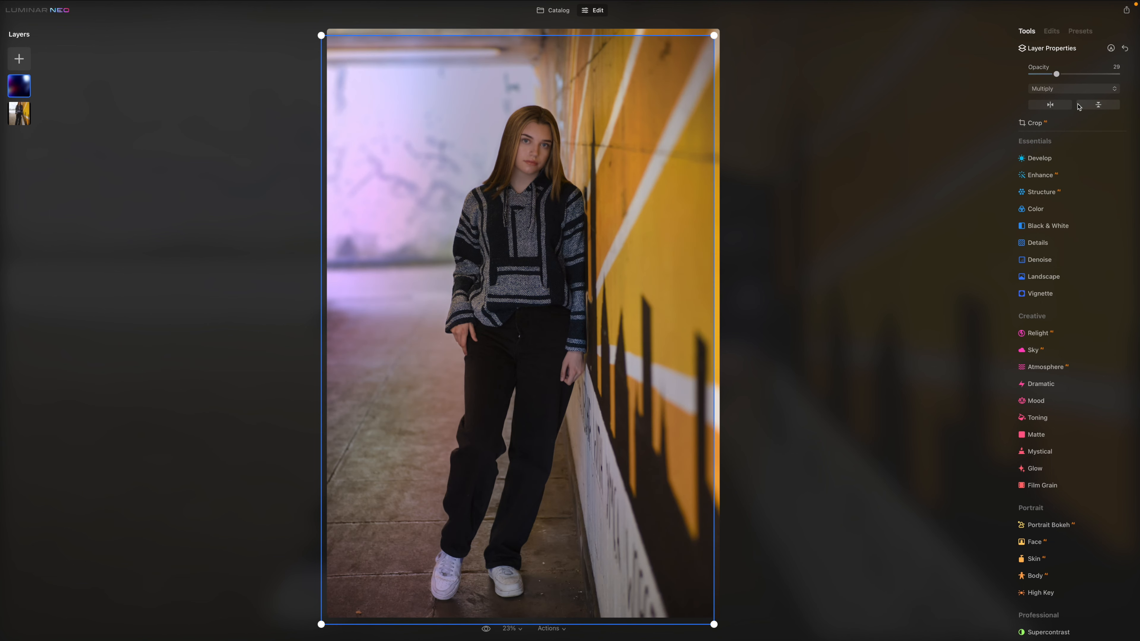
click(1066, 90)
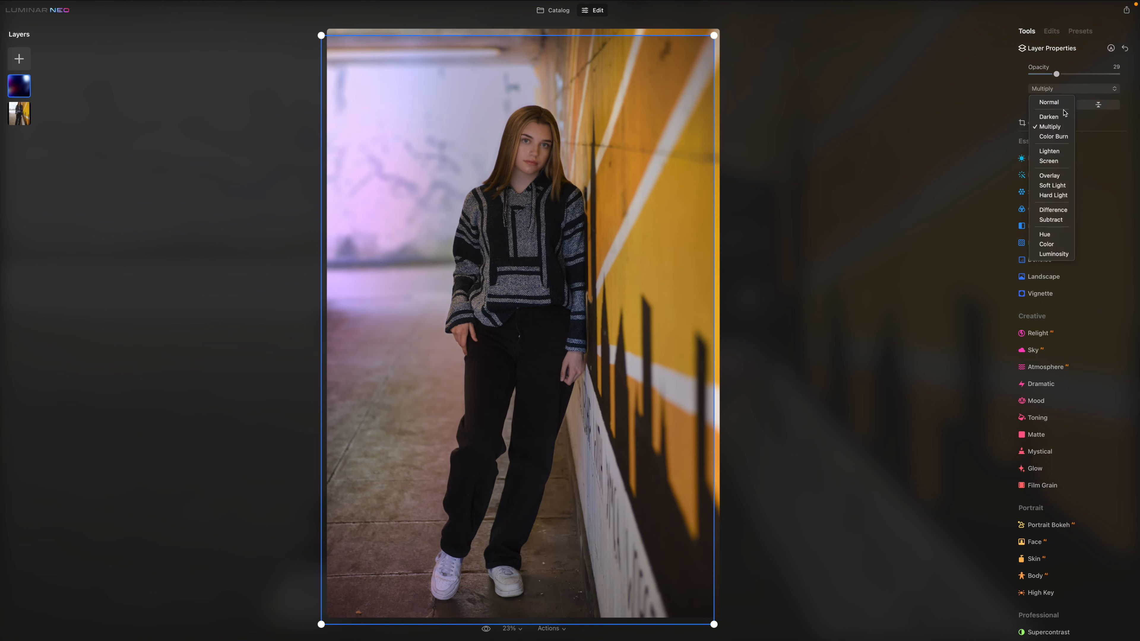
click(1060, 162)
click(1067, 88)
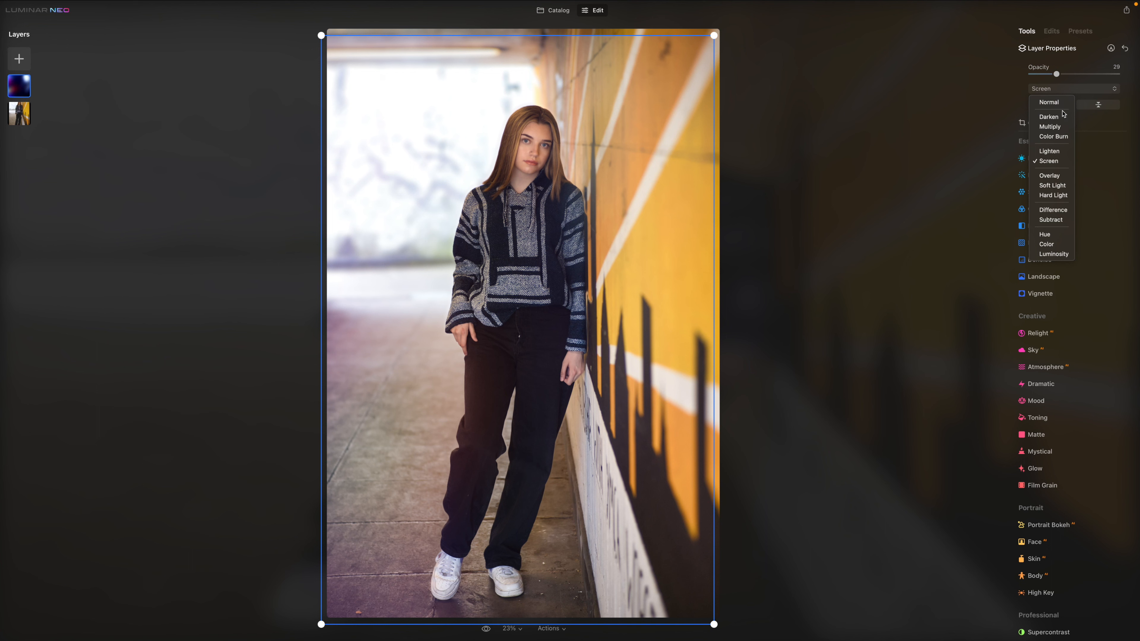
click(1065, 176)
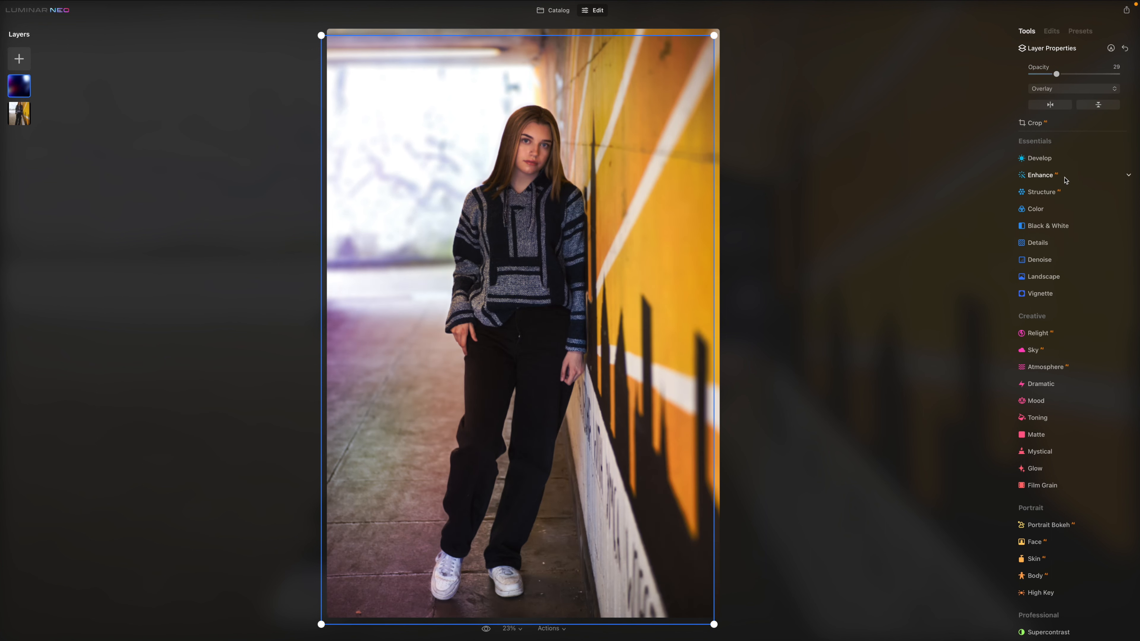
Step: Reposition and enlarge the blue flare layer to cover the whole photo, with its opacity set to 15
mouse_move(502, 289)
mouse_down()
mouse_move(531, 278)
mouse_move(499, 278)
mouse_up()
drag(710, 615, 732, 630)
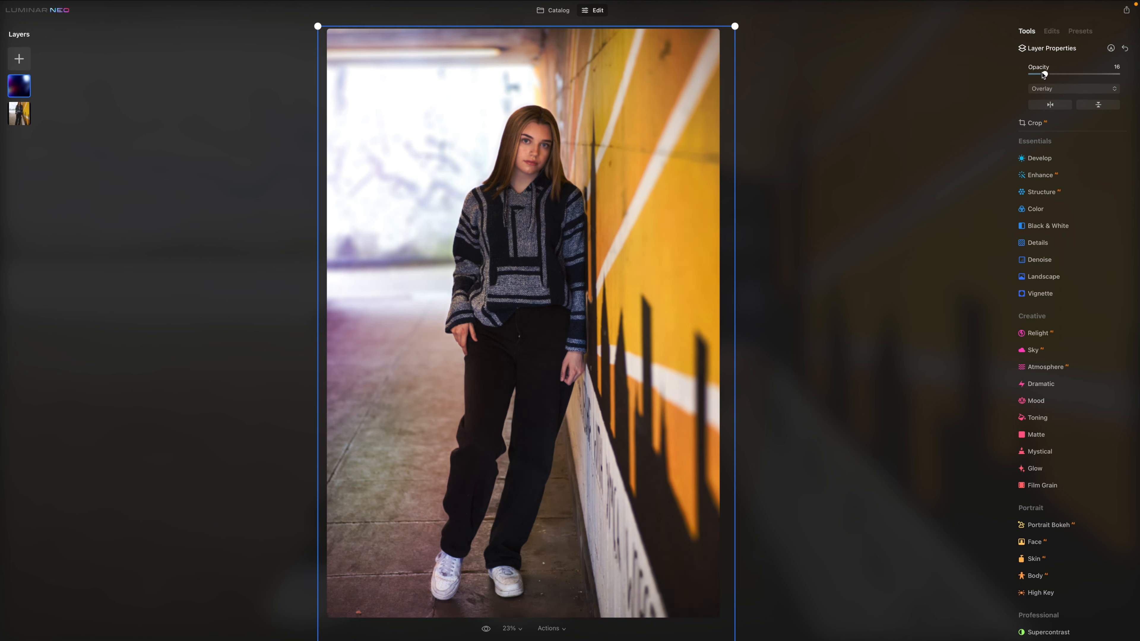
mouse_move(1052, 73)
mouse_down()
mouse_move(1124, 74)
mouse_move(1044, 77)
mouse_up()
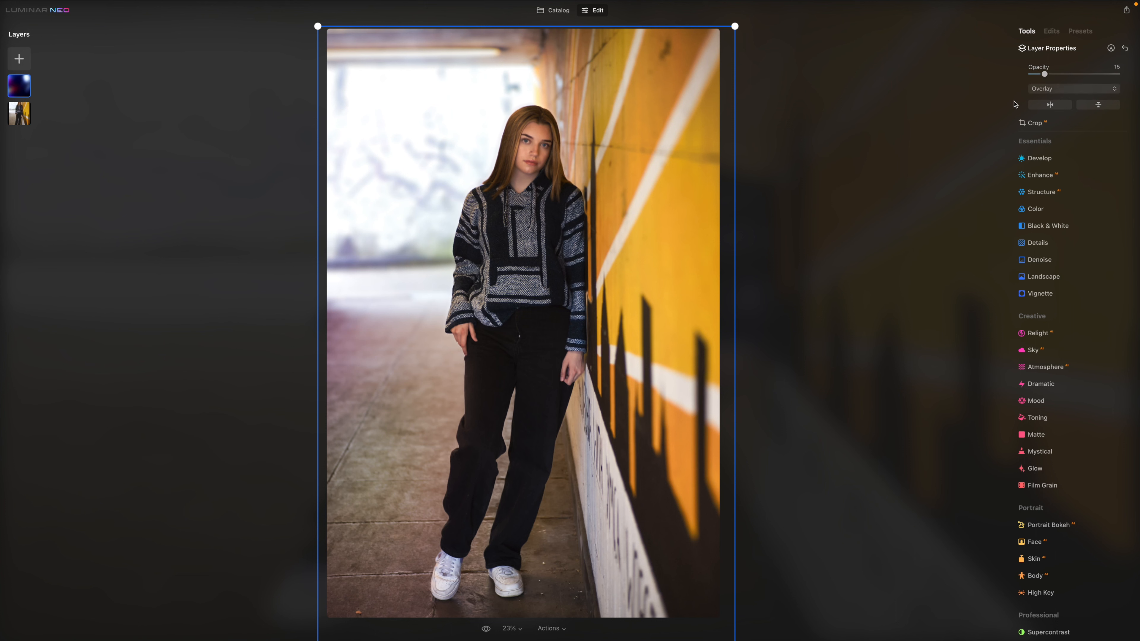
Step: Hide the blue flare layer and show it again to compare the photo with and without it
right_click(22, 88)
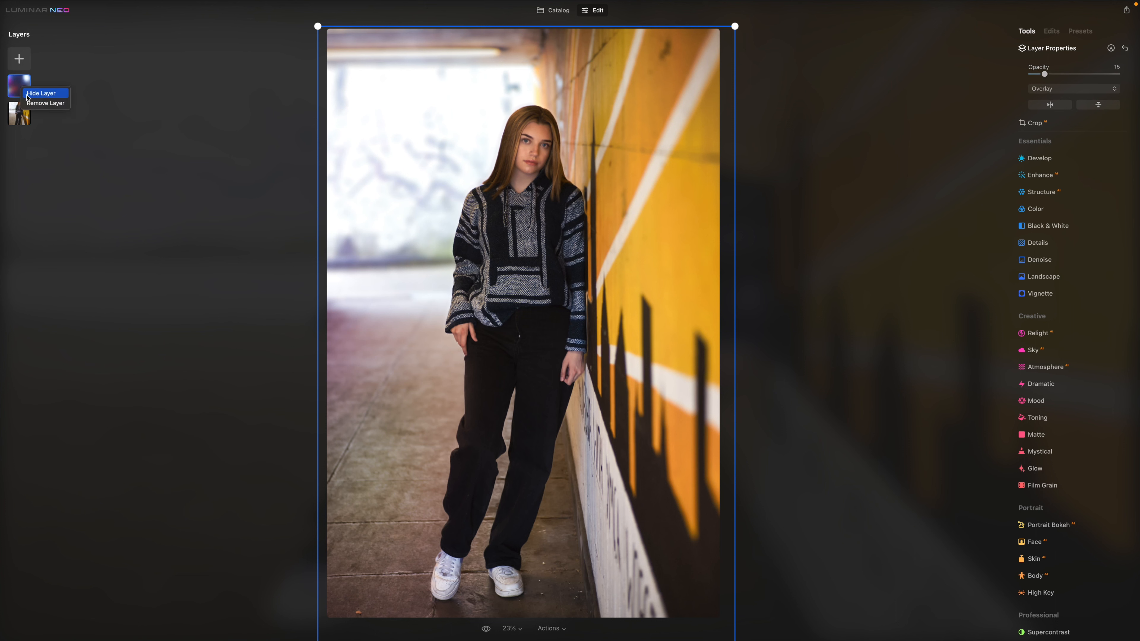
click(28, 96)
right_click(22, 87)
click(26, 88)
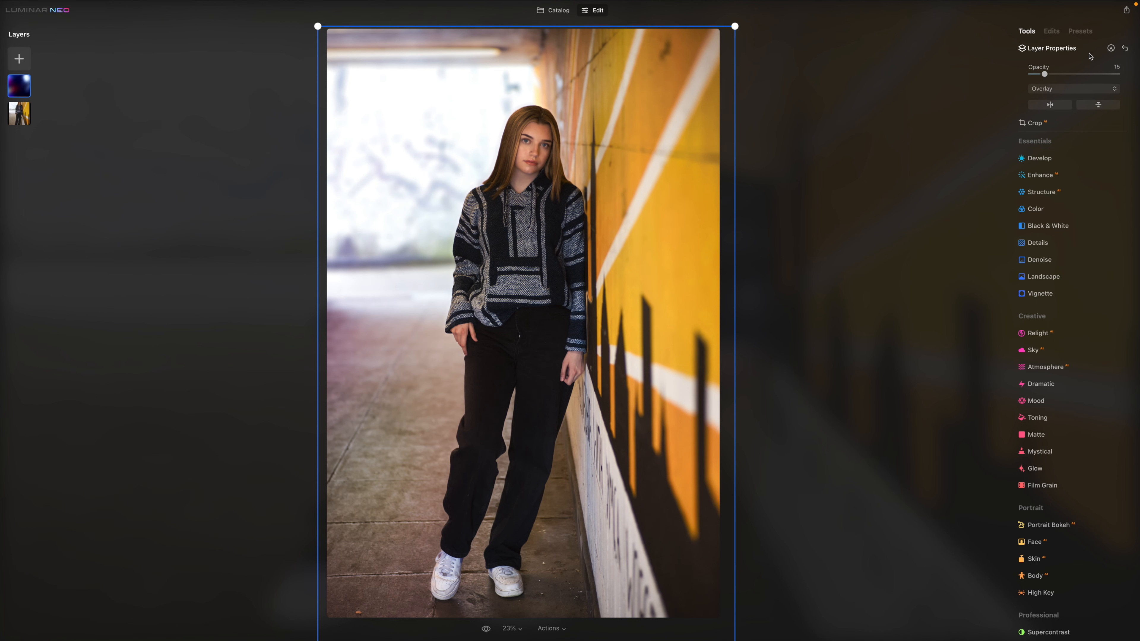
Step: Try the Stardust Bokeh overlay with golden spots across the upper part of the photo and remove its layer
click(10, 58)
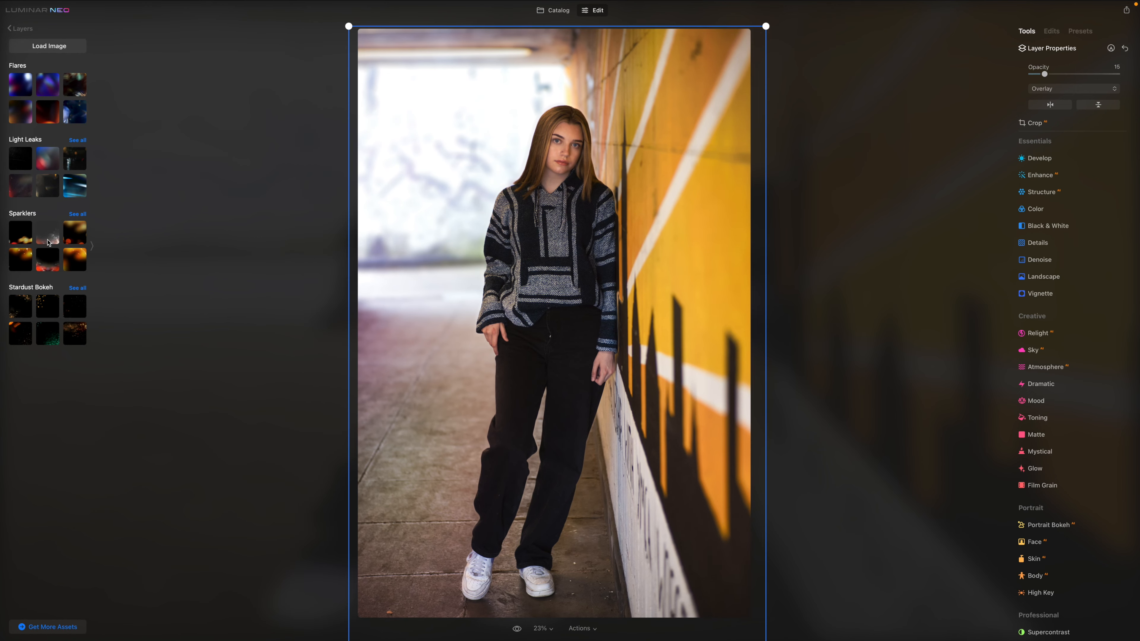
click(43, 304)
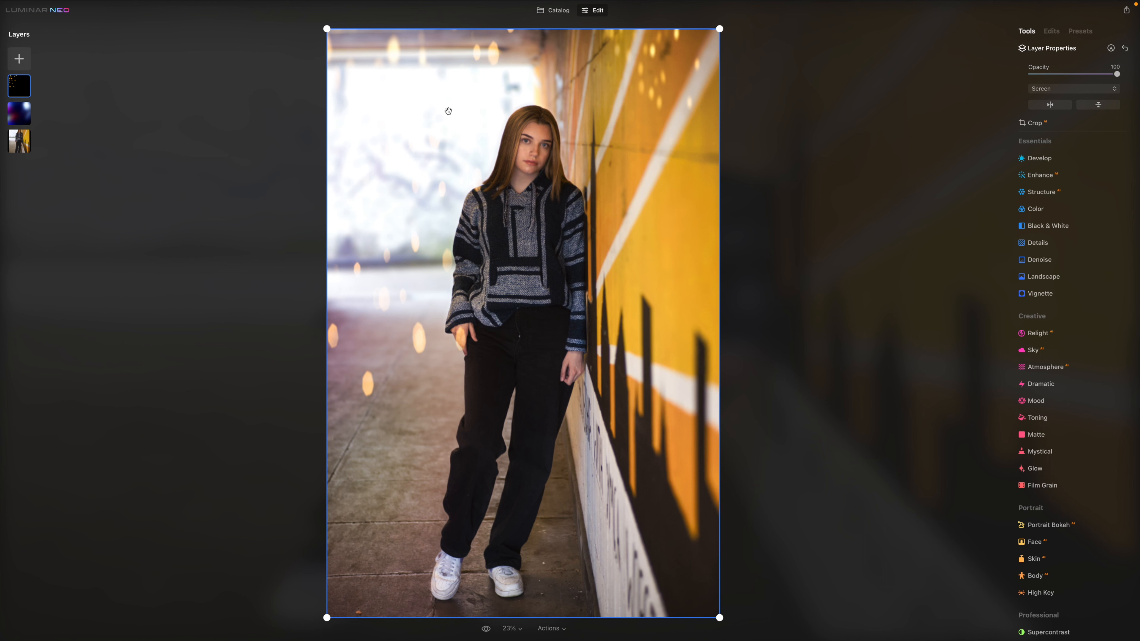
right_click(17, 81)
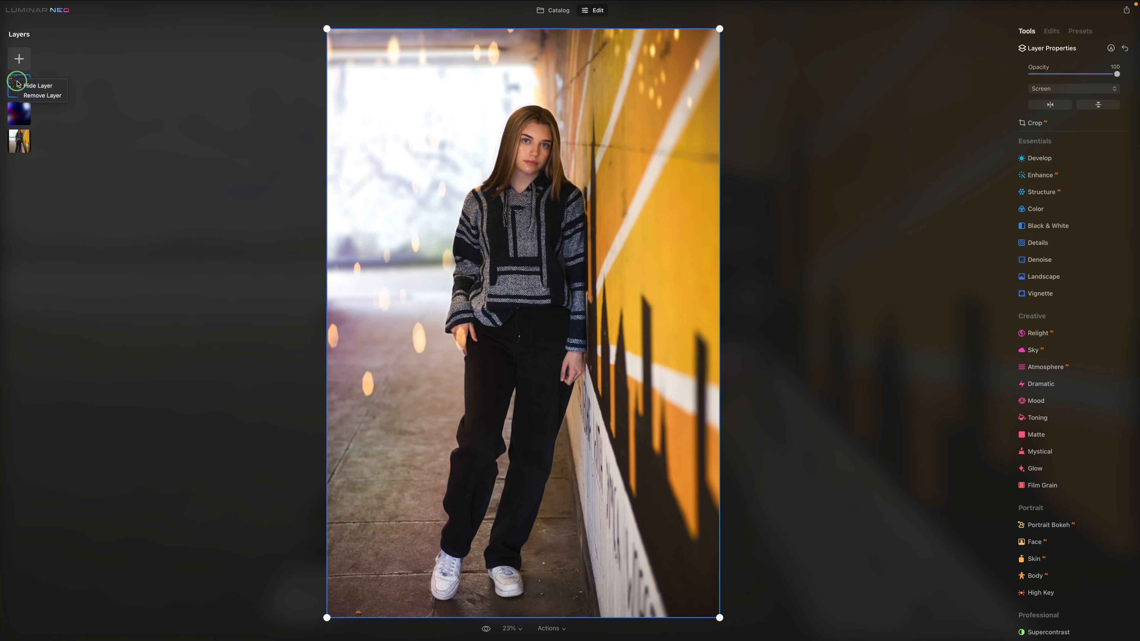
click(48, 95)
Step: Add the Stardust Bokeh overlay with fine golden specks as a layer and lower its opacity to 32
click(24, 62)
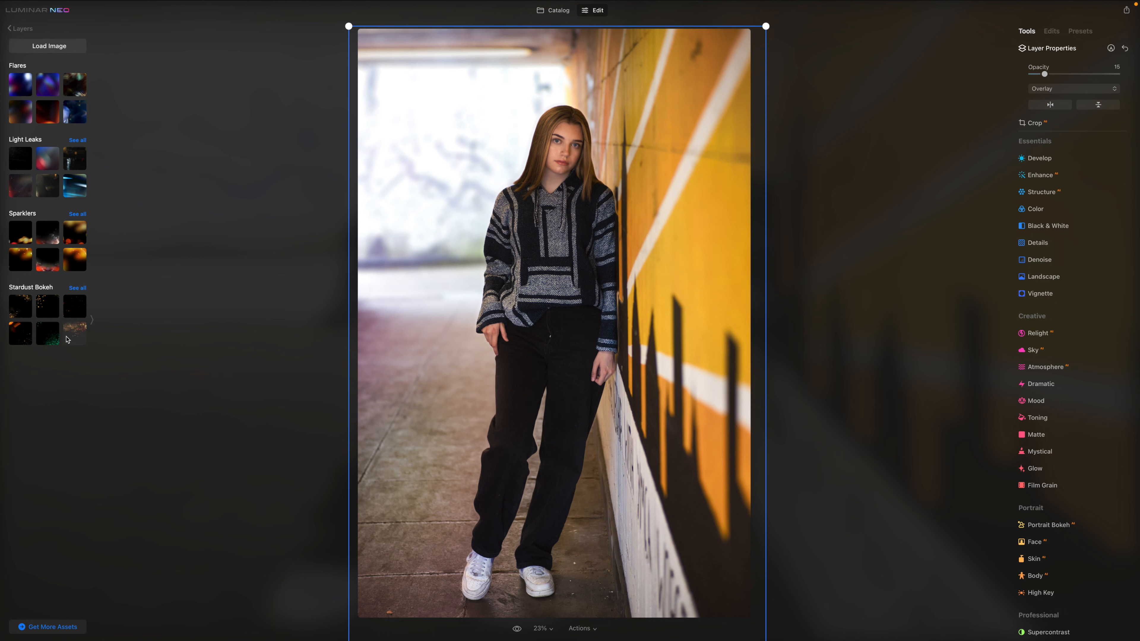
click(69, 338)
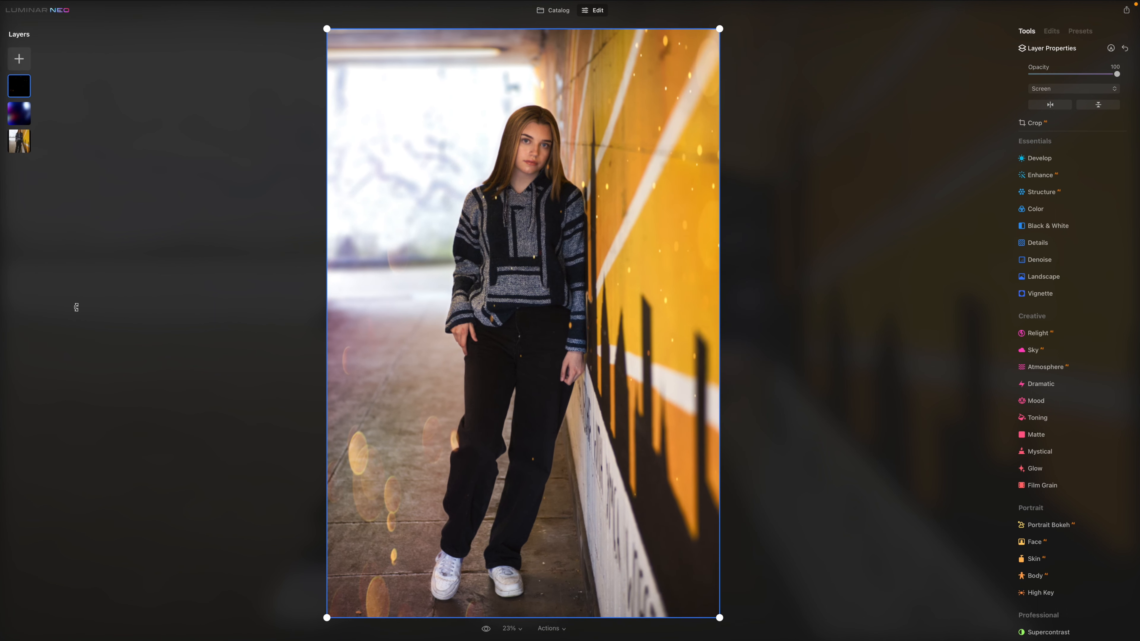
drag(1086, 74, 1059, 76)
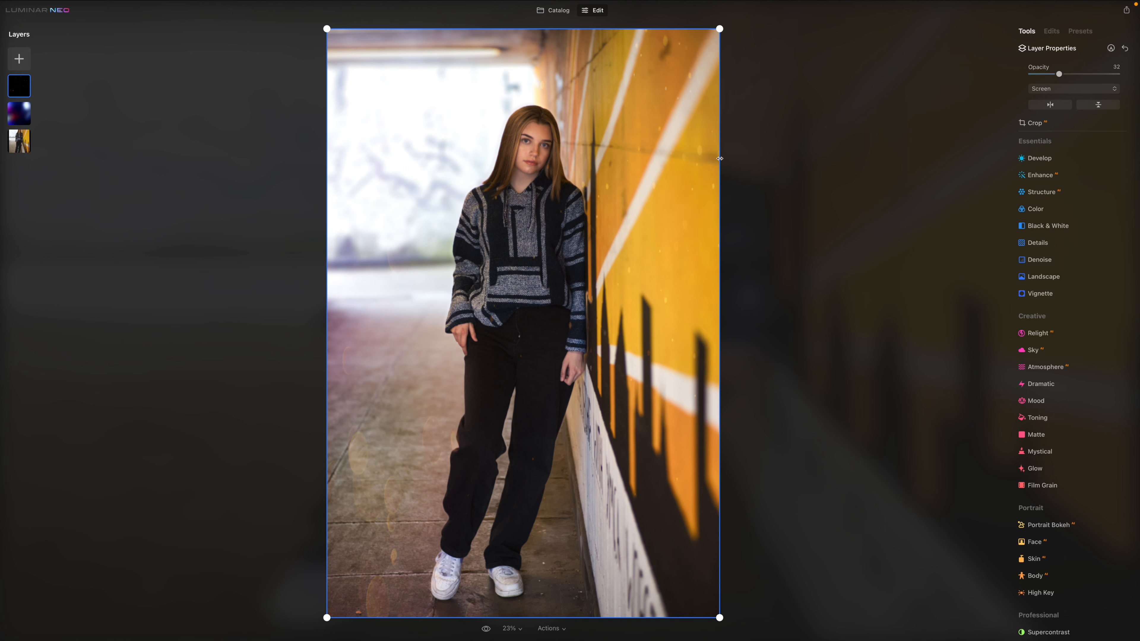
Step: Move the golden bokeh layer to the left, enlarge it slightly and move it back over the whole photo
drag(678, 198, 491, 182)
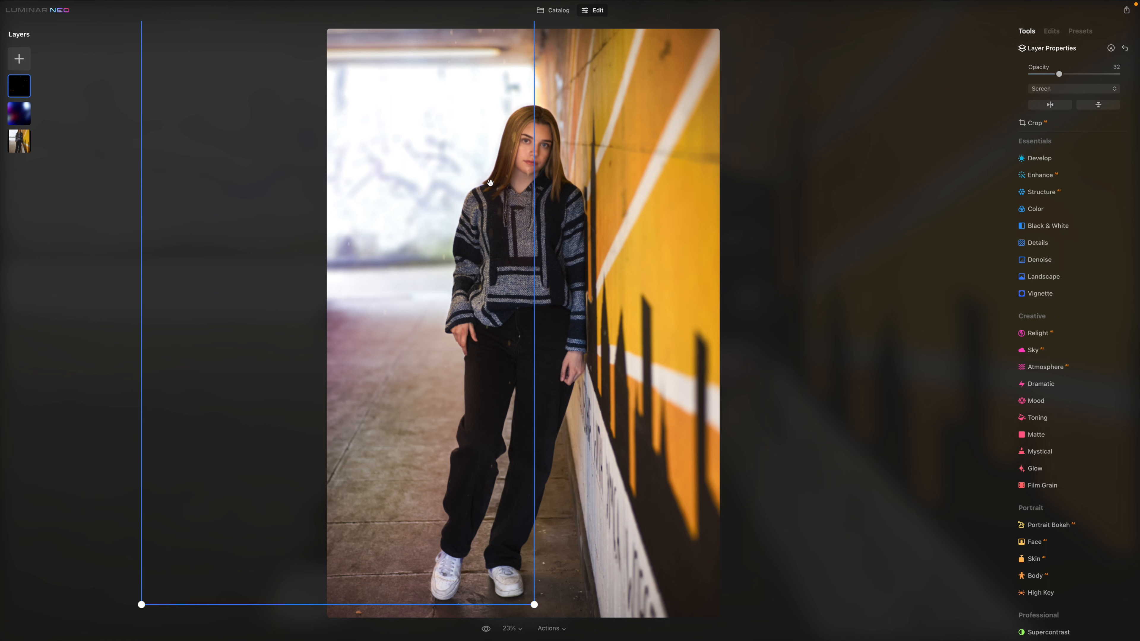
drag(534, 605, 545, 622)
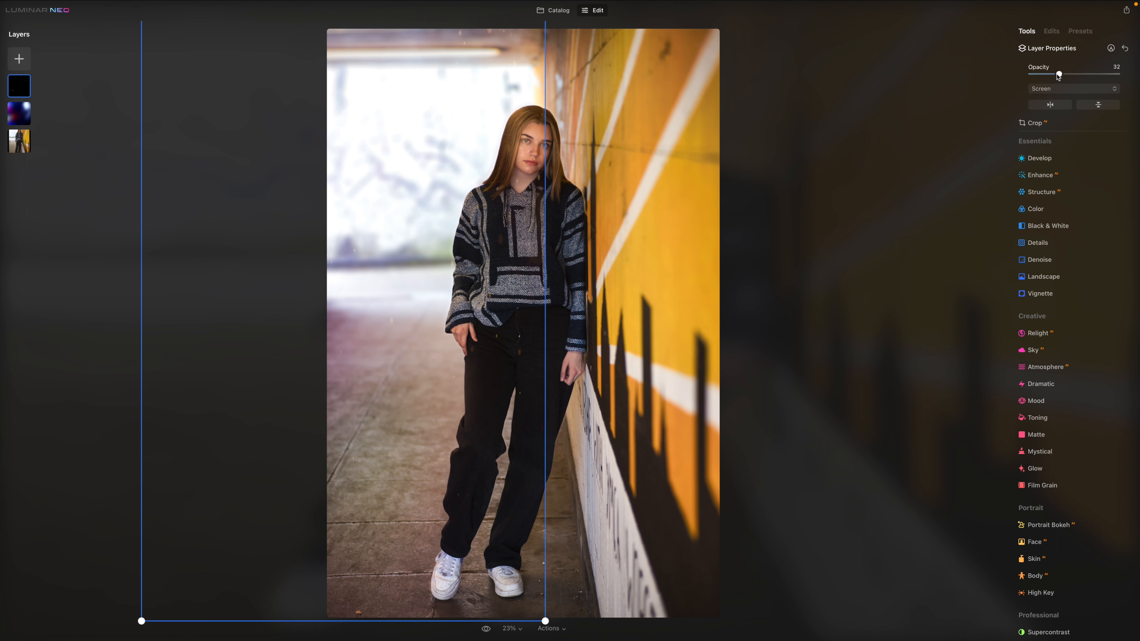
drag(419, 142, 602, 156)
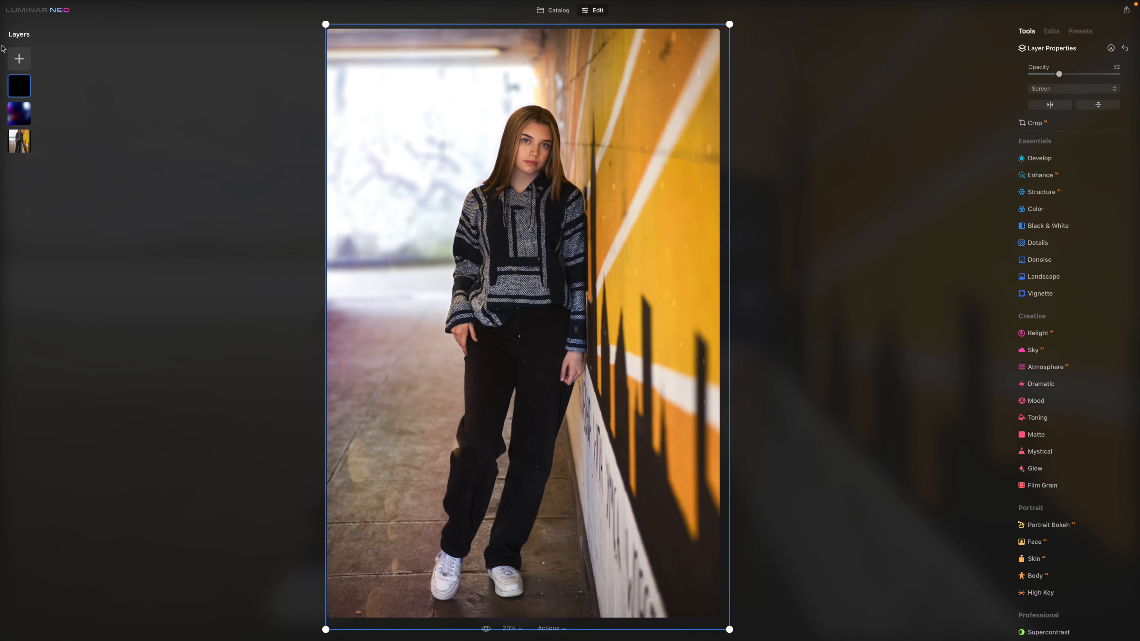
Step: Replace the golden bokeh layer with the blue Stardust Bokeh overlay and remove that one too
click(19, 60)
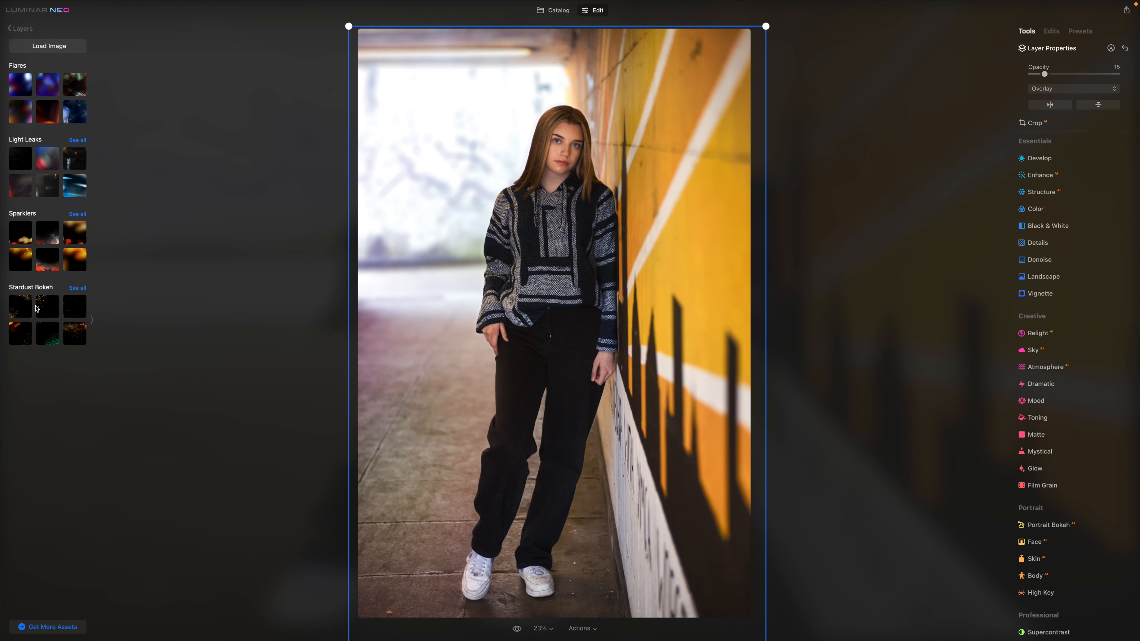
click(92, 322)
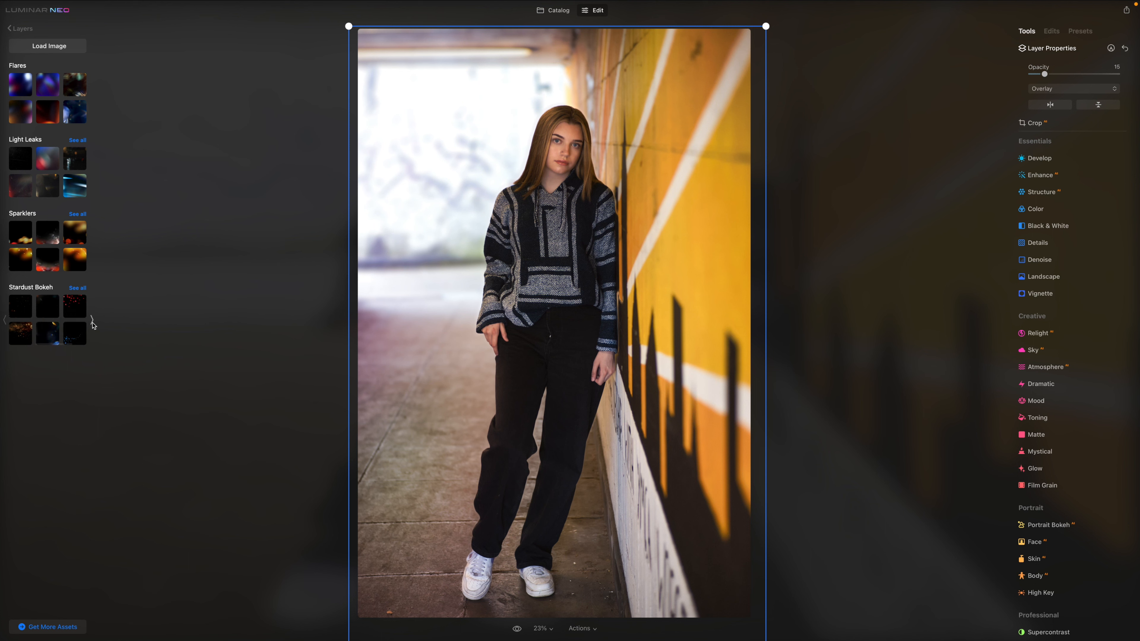
click(76, 337)
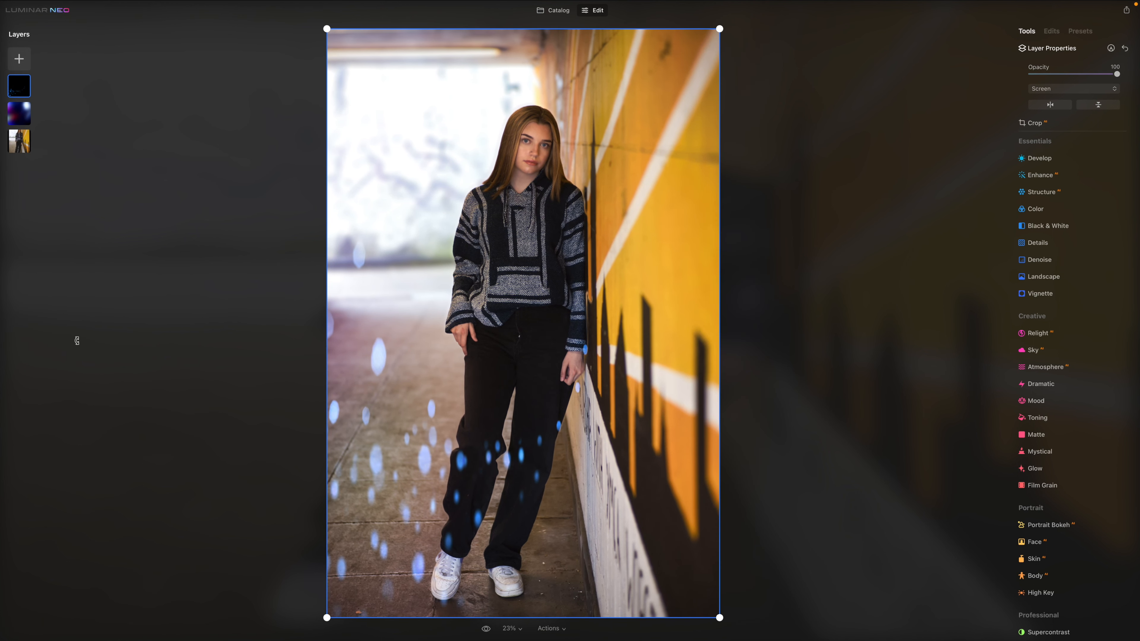
right_click(16, 80)
click(27, 94)
Step: Add the dark red flare as a layer over the photo and lower its opacity to 28
click(20, 65)
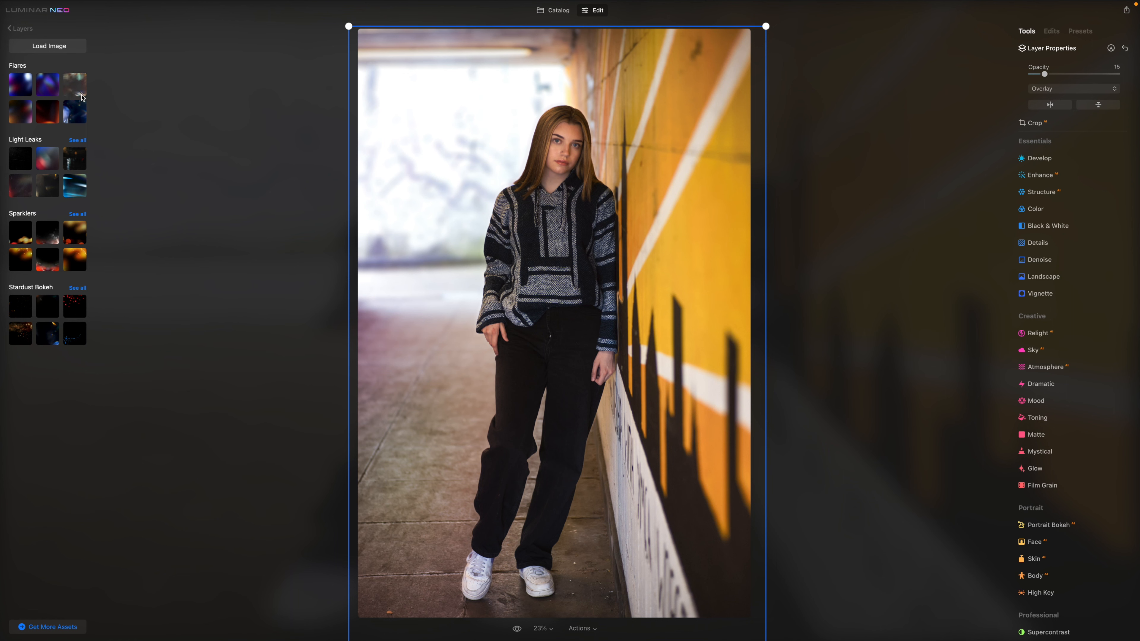
click(48, 114)
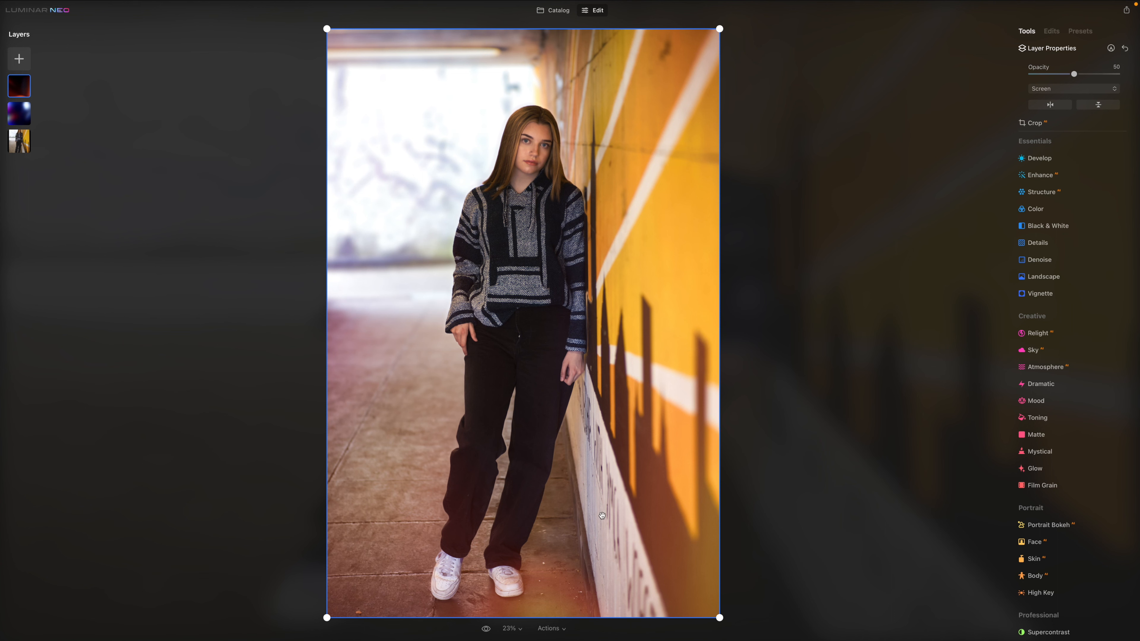
drag(1073, 74, 1055, 76)
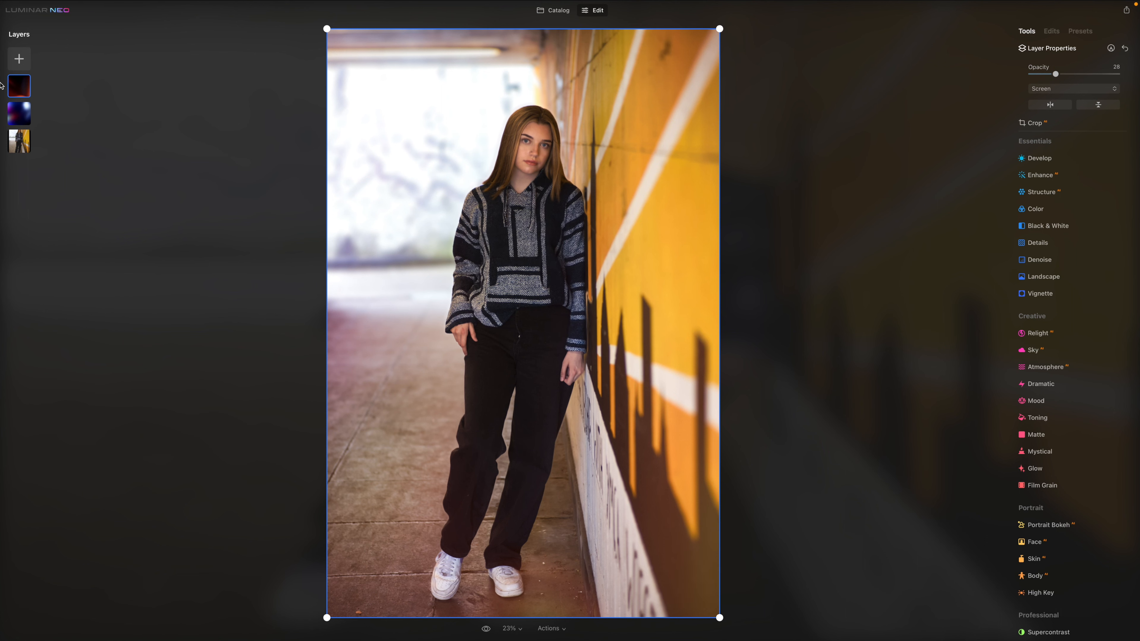
Step: Hide the red flare layer and show it again to compare the photo with and without it
right_click(26, 84)
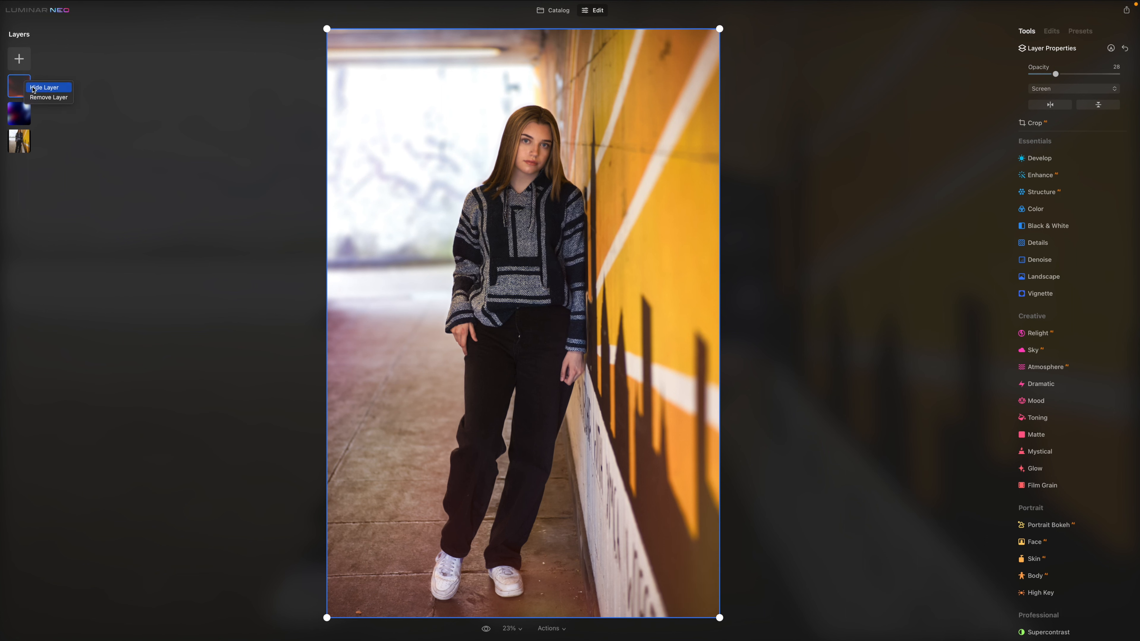
click(33, 90)
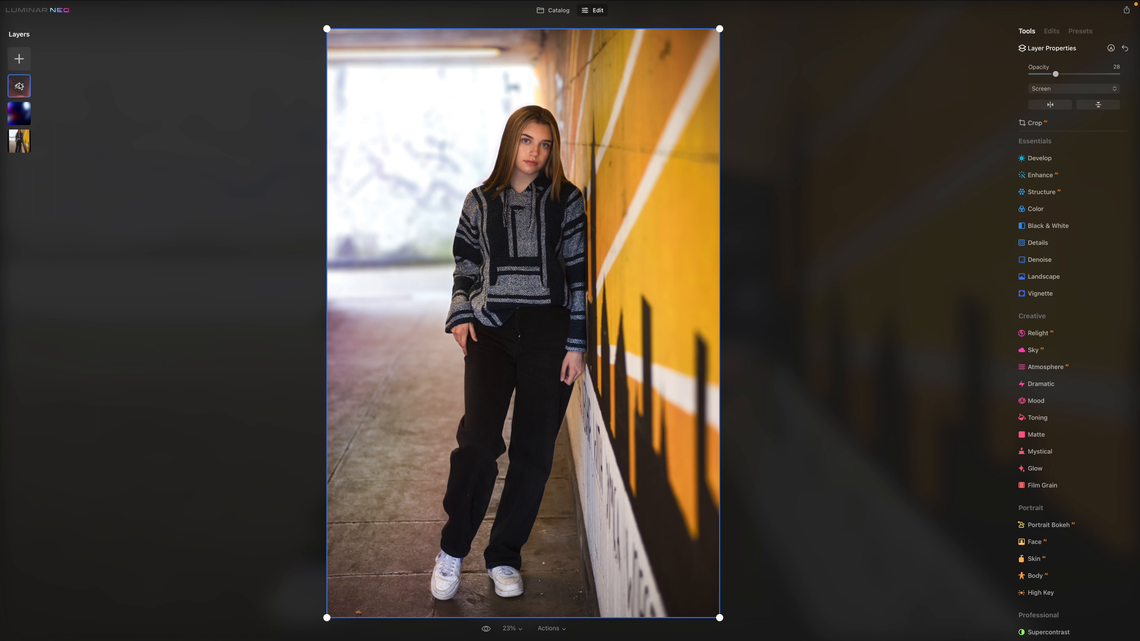
right_click(18, 86)
click(33, 89)
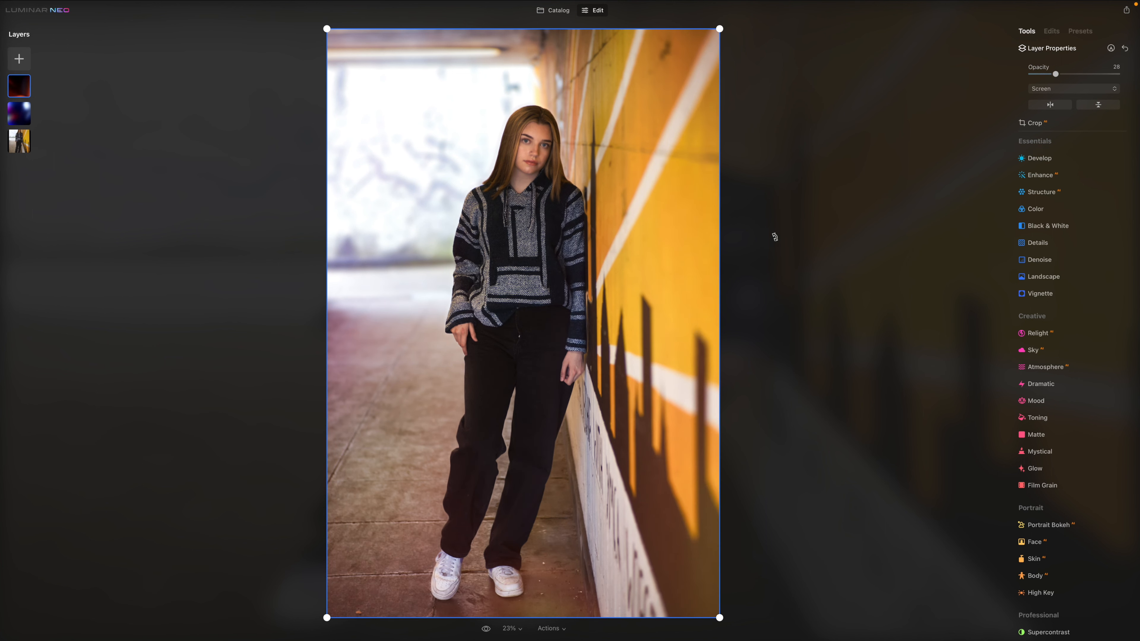
Step: Apply the Experimental collection's Burned Film preset to the base photo, accepting removal of previous edits, and then try Cold Frame and Feather Light
click(20, 146)
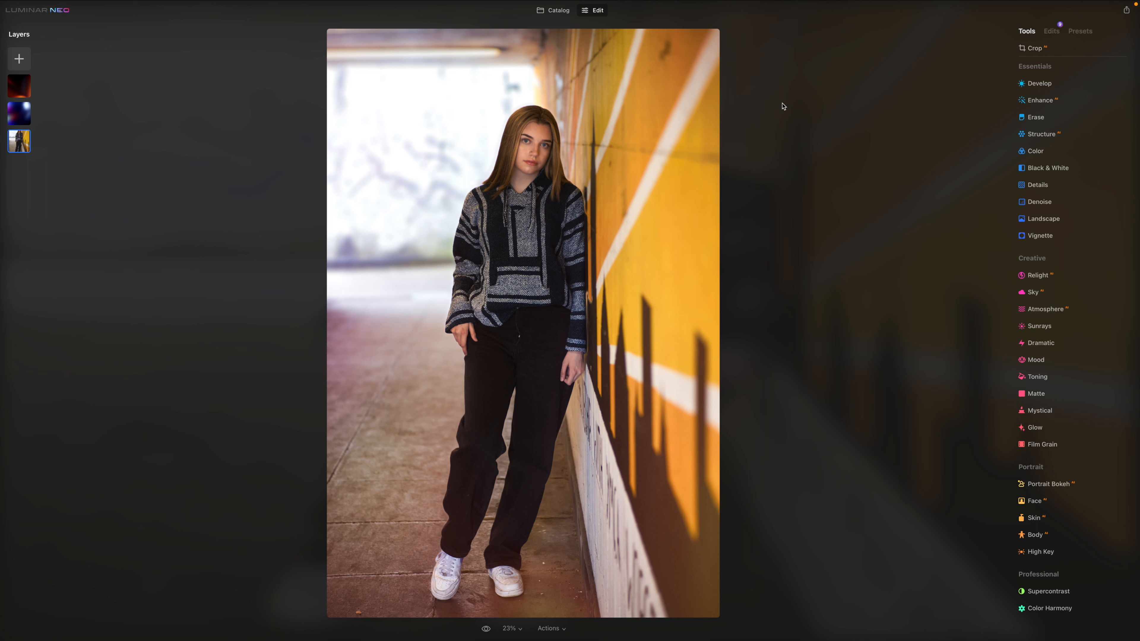
click(1089, 31)
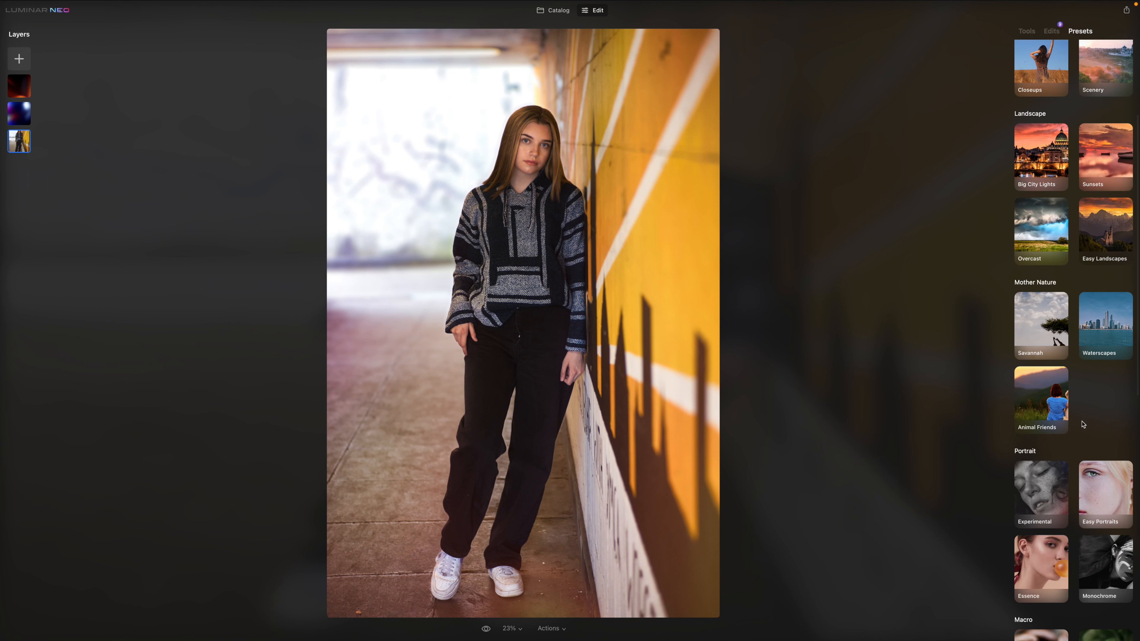
scroll(1039, 332, down, 3)
click(1035, 347)
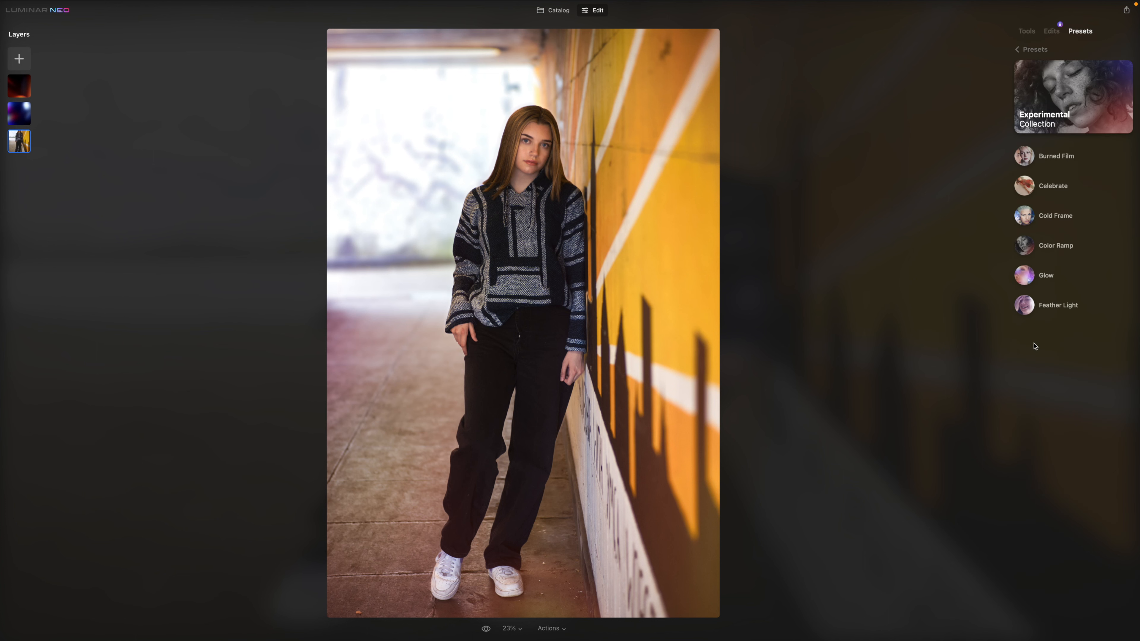
click(1047, 156)
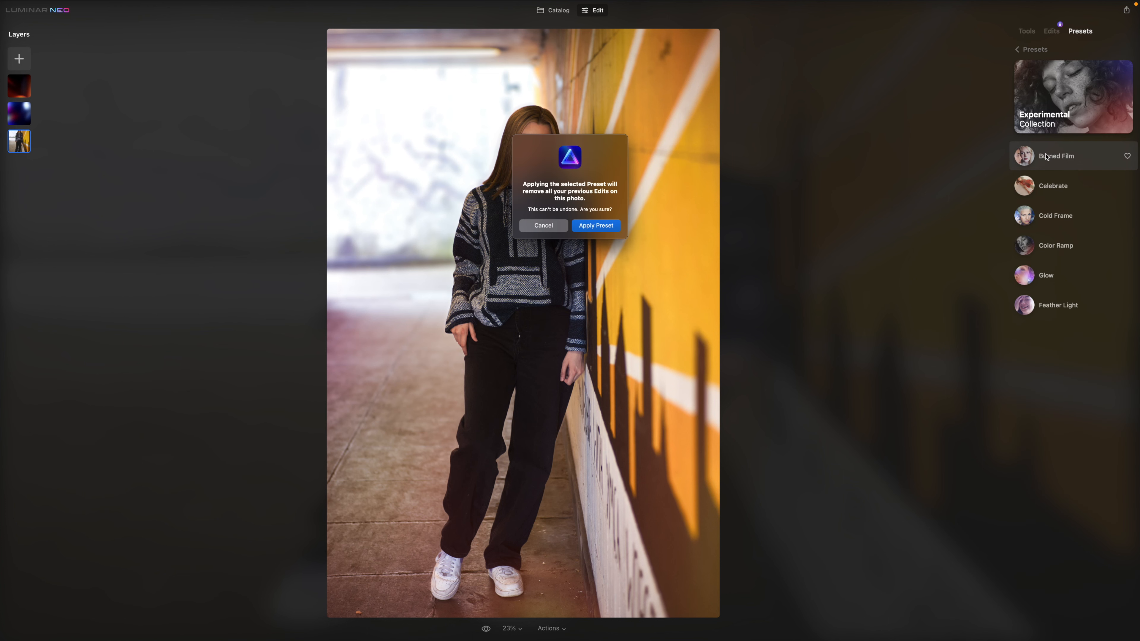
click(609, 227)
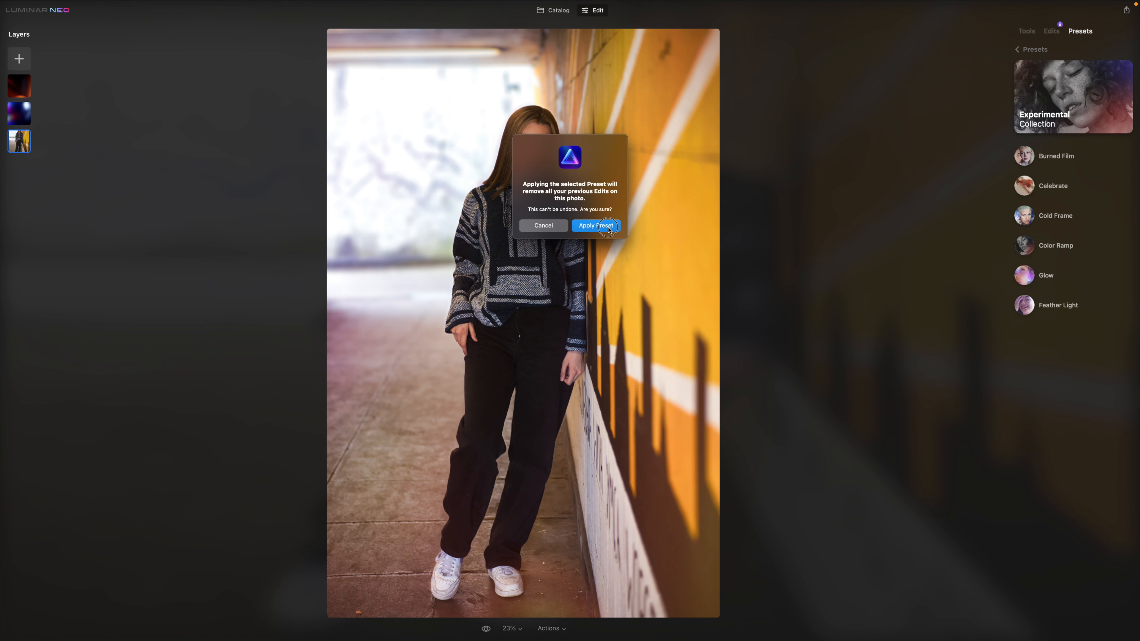
click(608, 227)
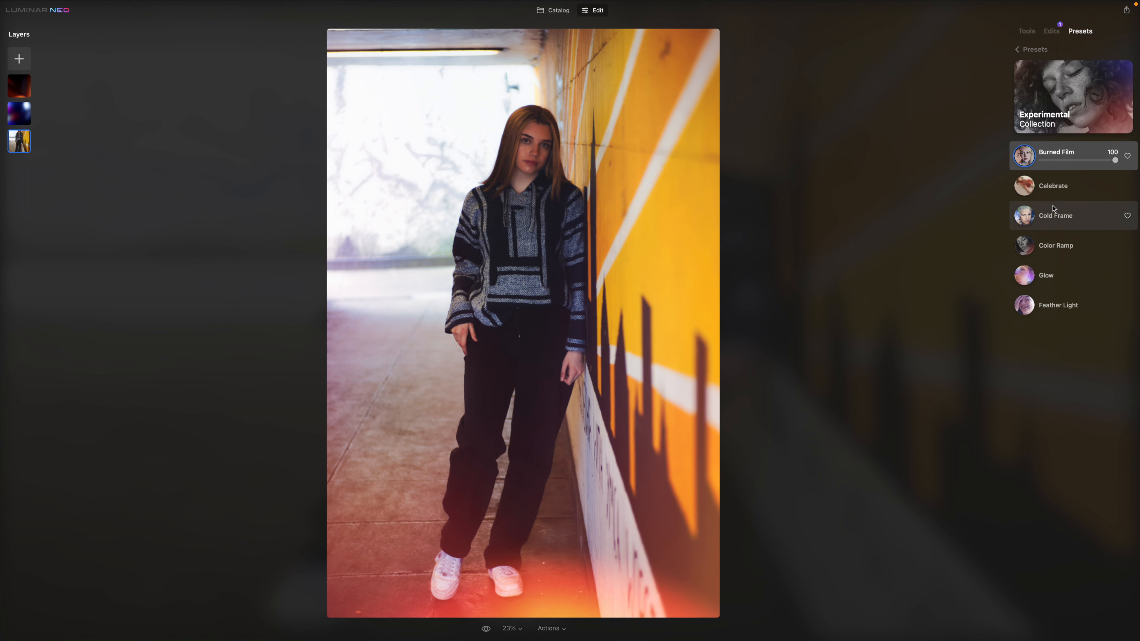
click(1050, 215)
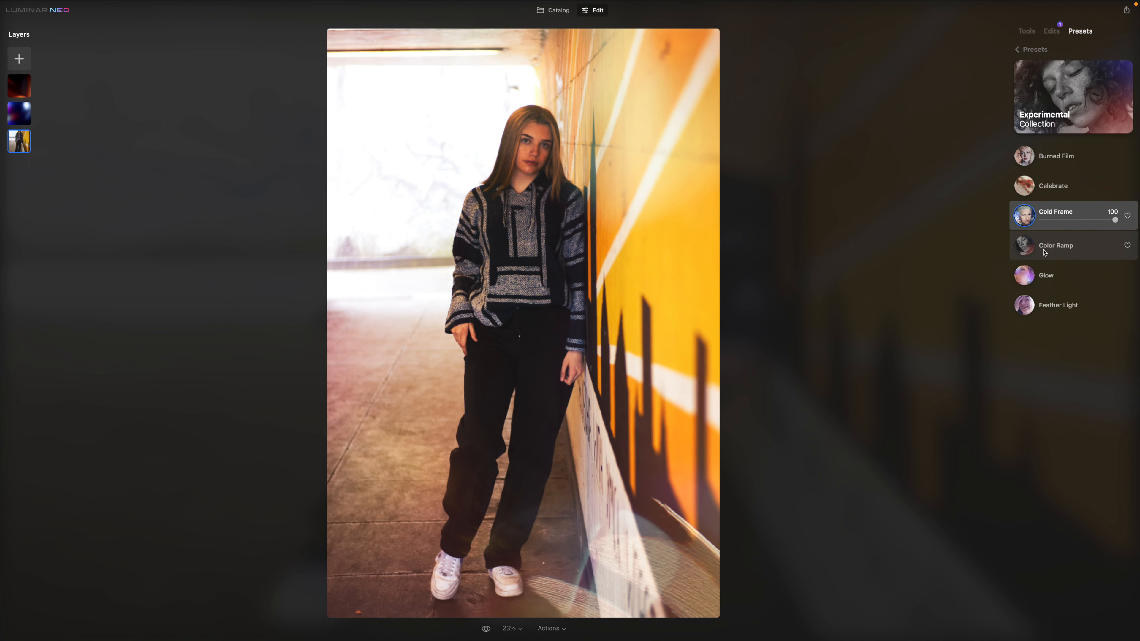
click(1047, 305)
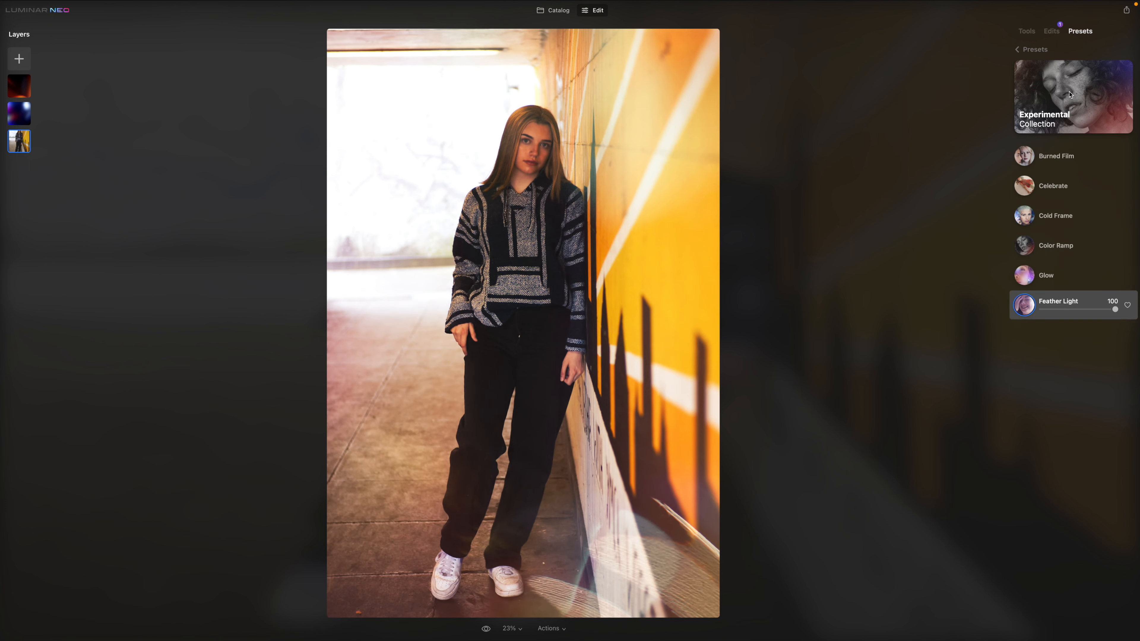
Step: Try the Easy Portraits presets High Key, Tack Sharp, Fade, Vignette and Low Key one after another on the street portrait
click(1018, 50)
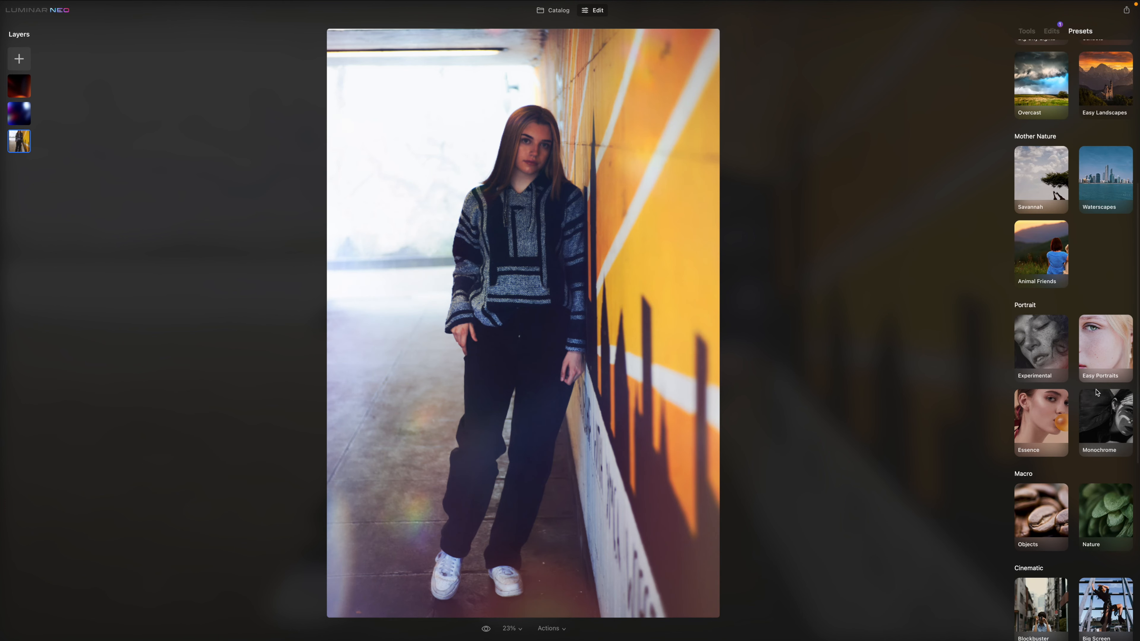
click(1108, 354)
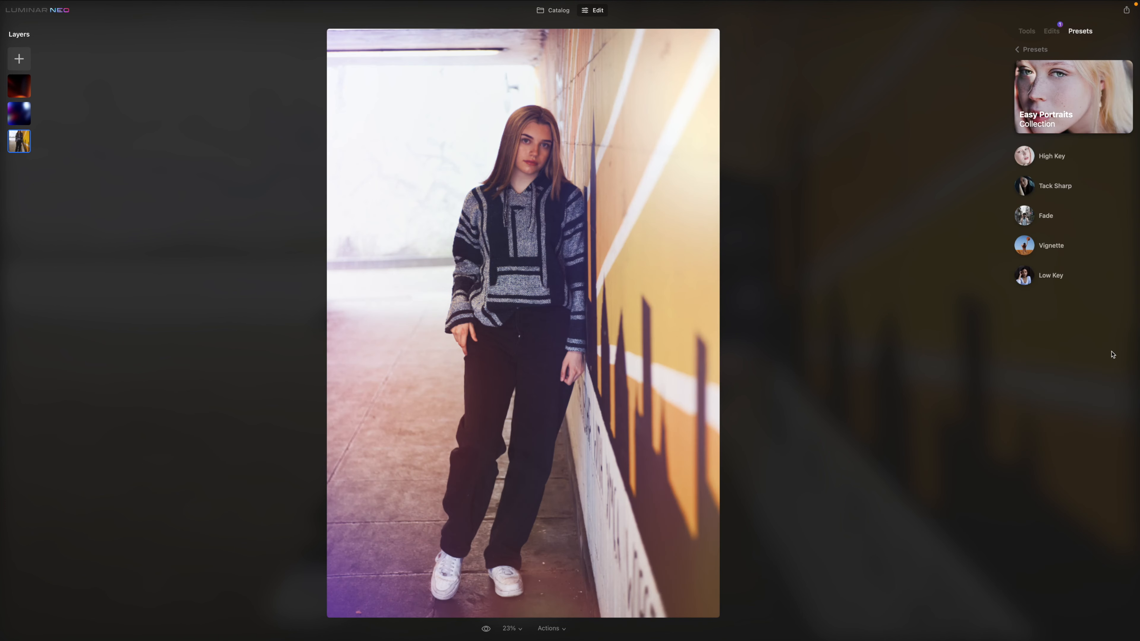
click(1033, 165)
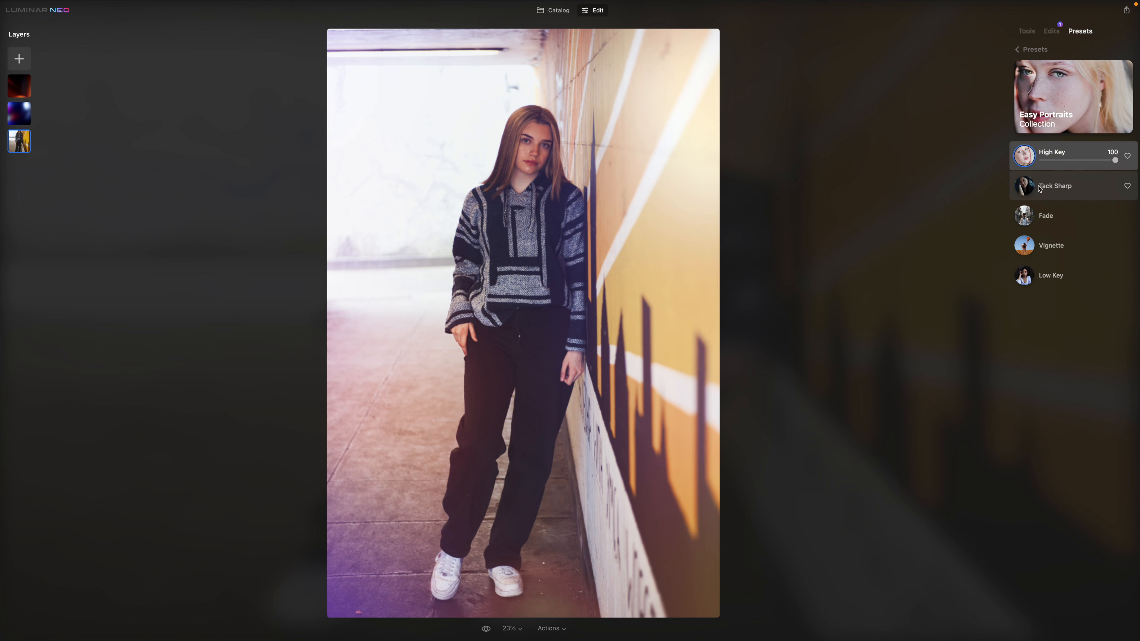
click(1041, 188)
click(1045, 216)
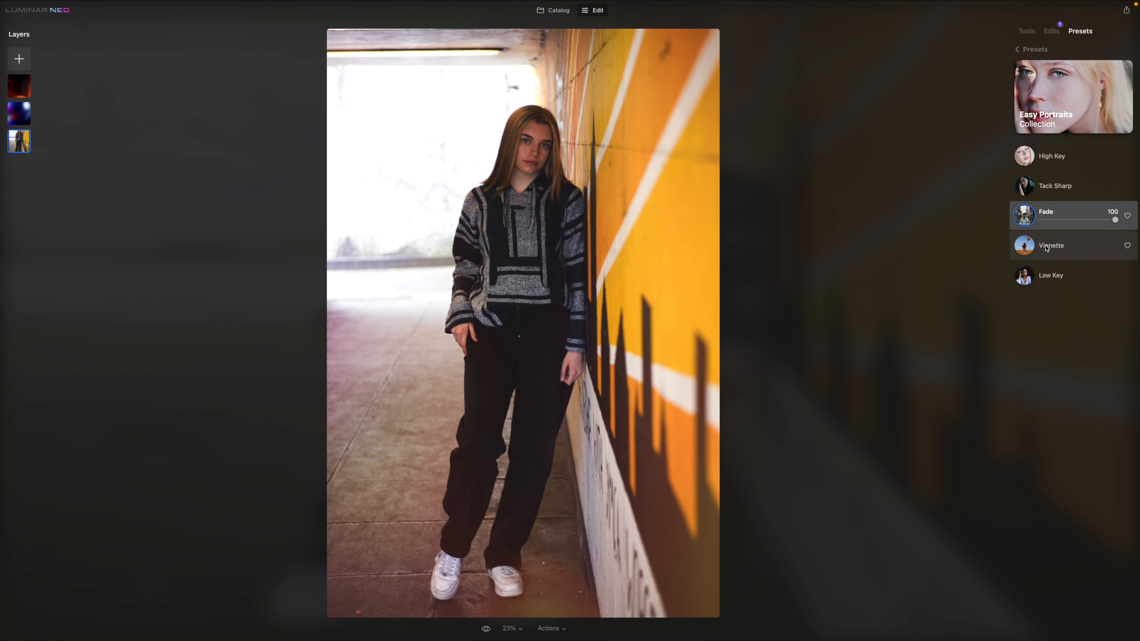
click(1046, 247)
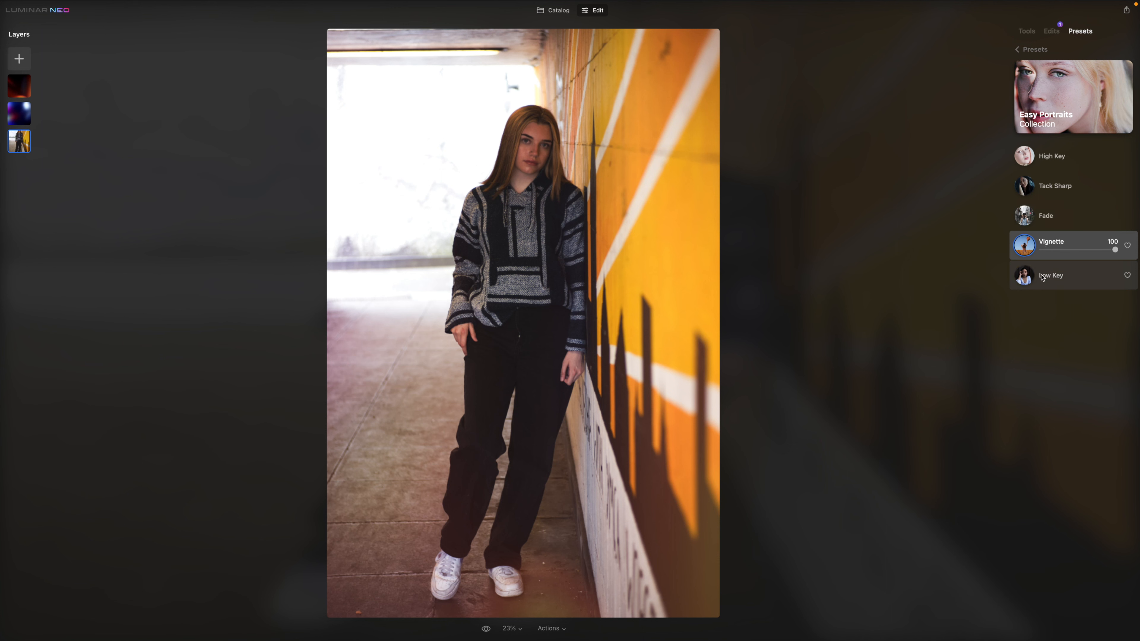
click(1044, 283)
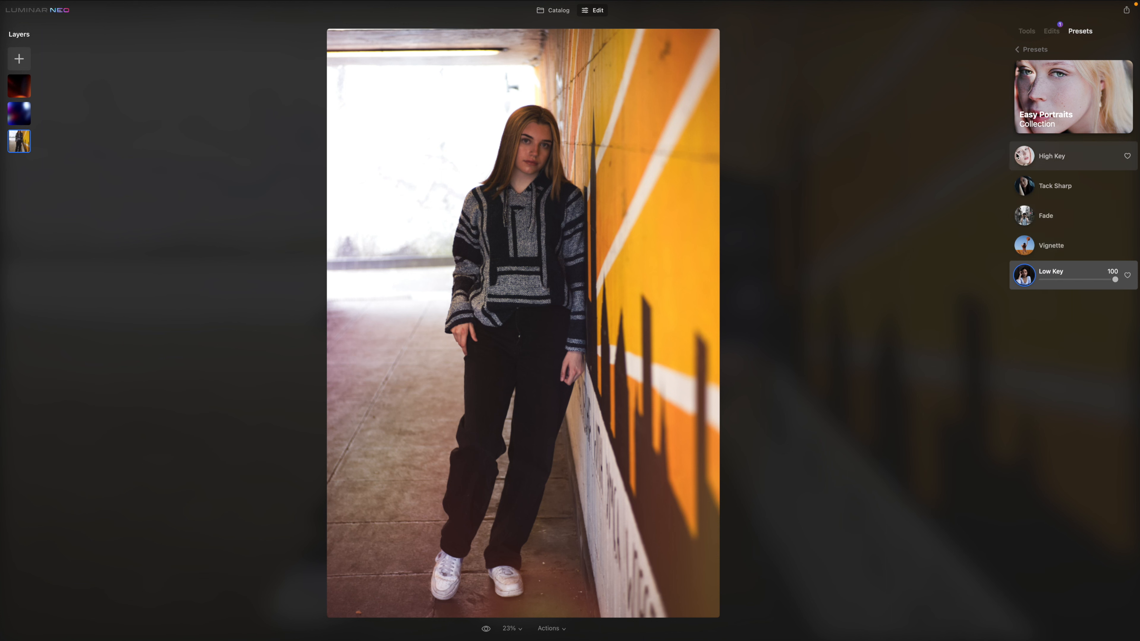
Step: Look into the Essence presets, then try Elegant Matte and Soulful from the Monochrome collection on the street portrait
click(1018, 51)
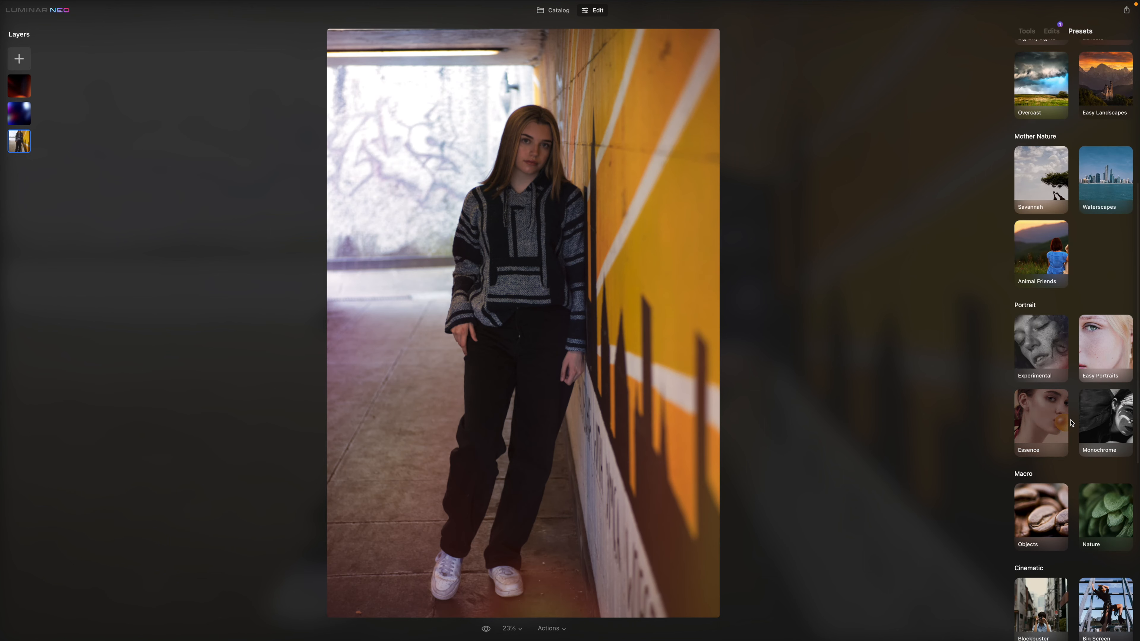
click(1031, 435)
click(1051, 170)
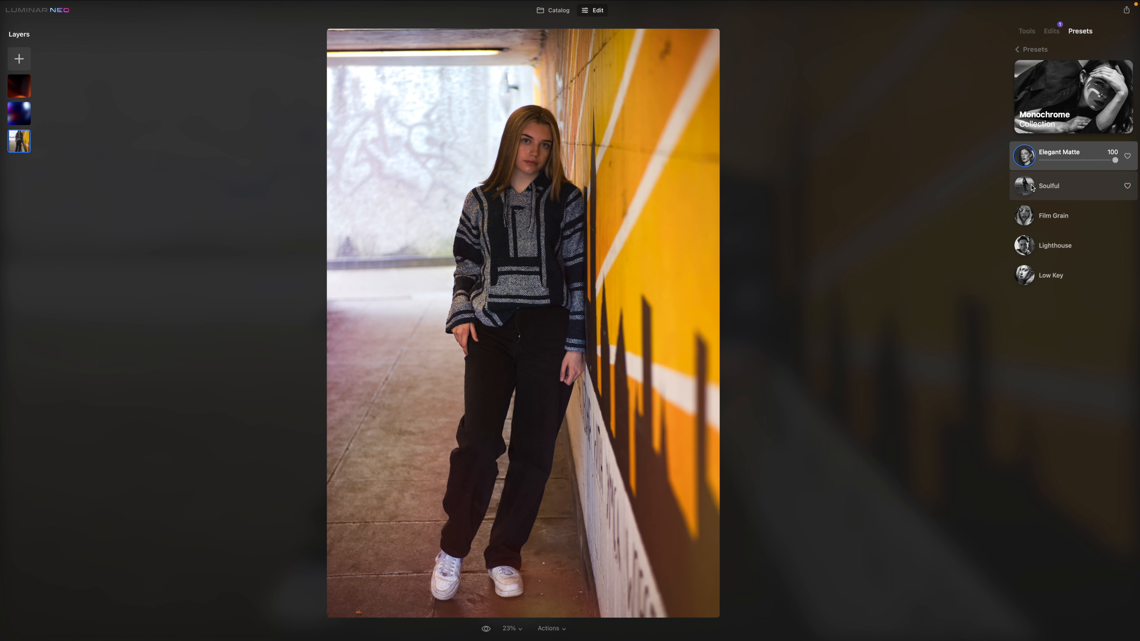
click(1031, 187)
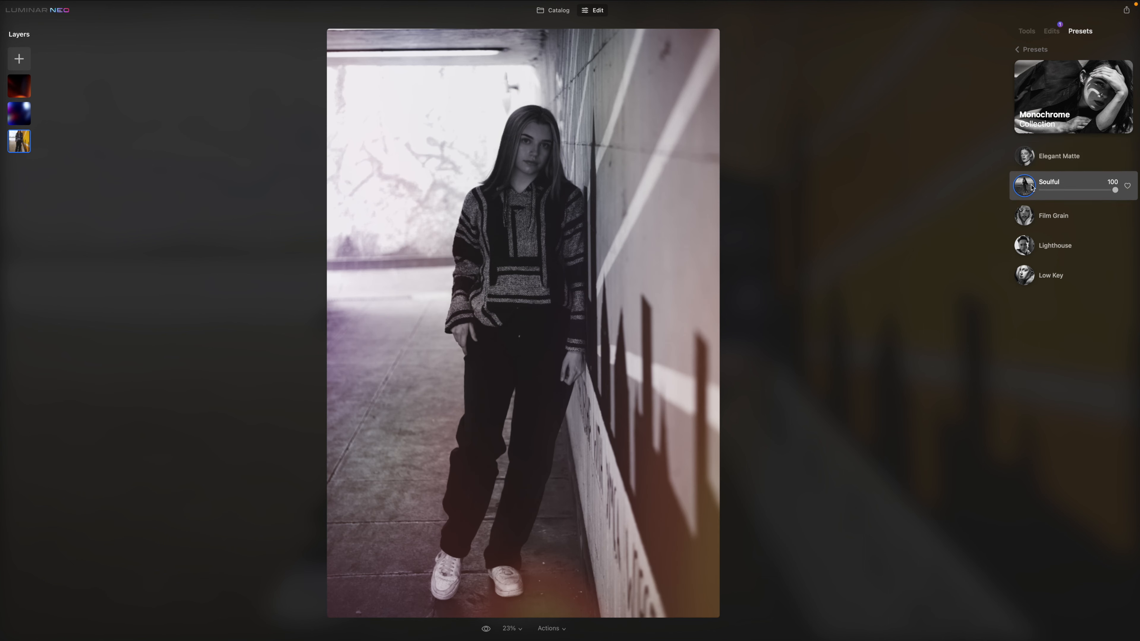
Step: Remove both overlay layers, the red flare and the blue one, so only the base photo is left
right_click(13, 87)
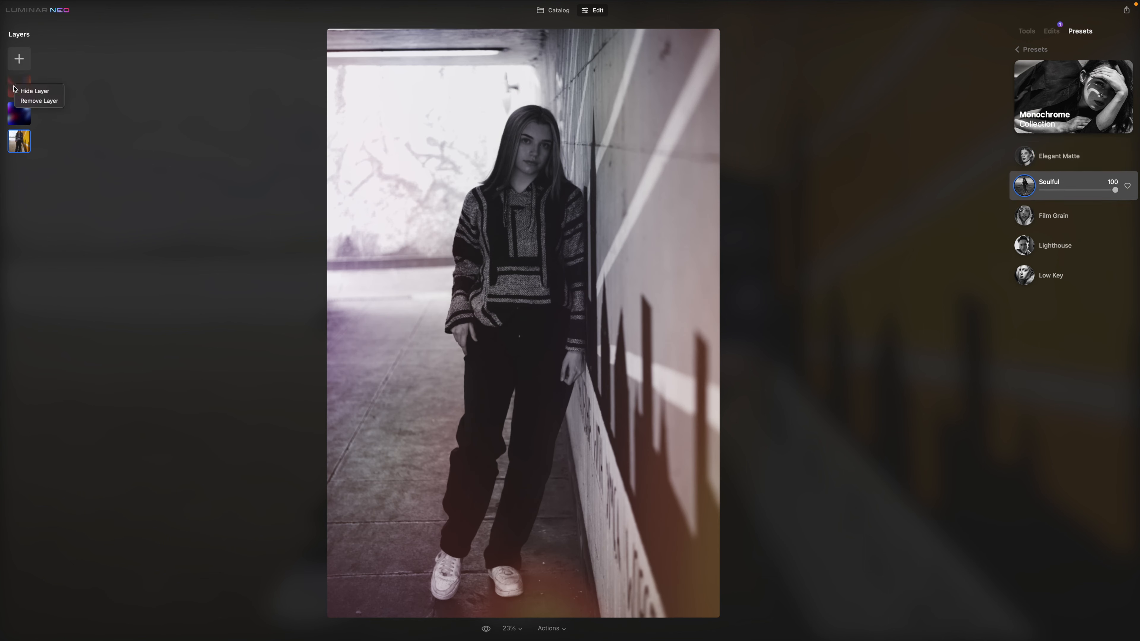
click(22, 99)
right_click(21, 86)
click(37, 102)
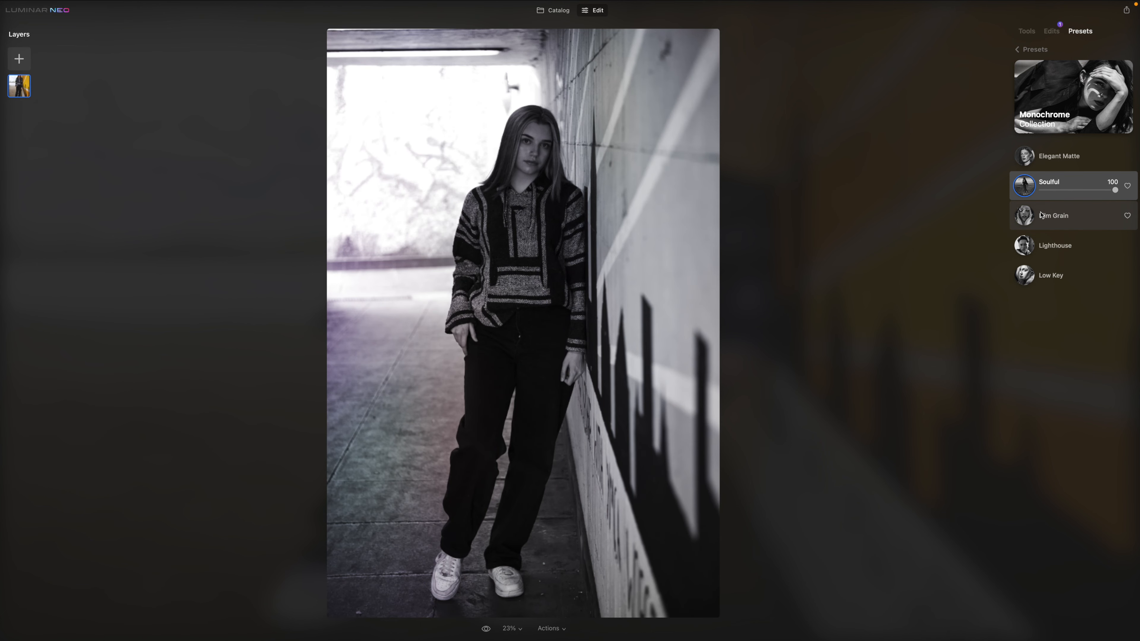
Step: Try the Monochrome presets Film Grain and Lighthouse on the base photo and finish with Low Key at 100
click(1031, 225)
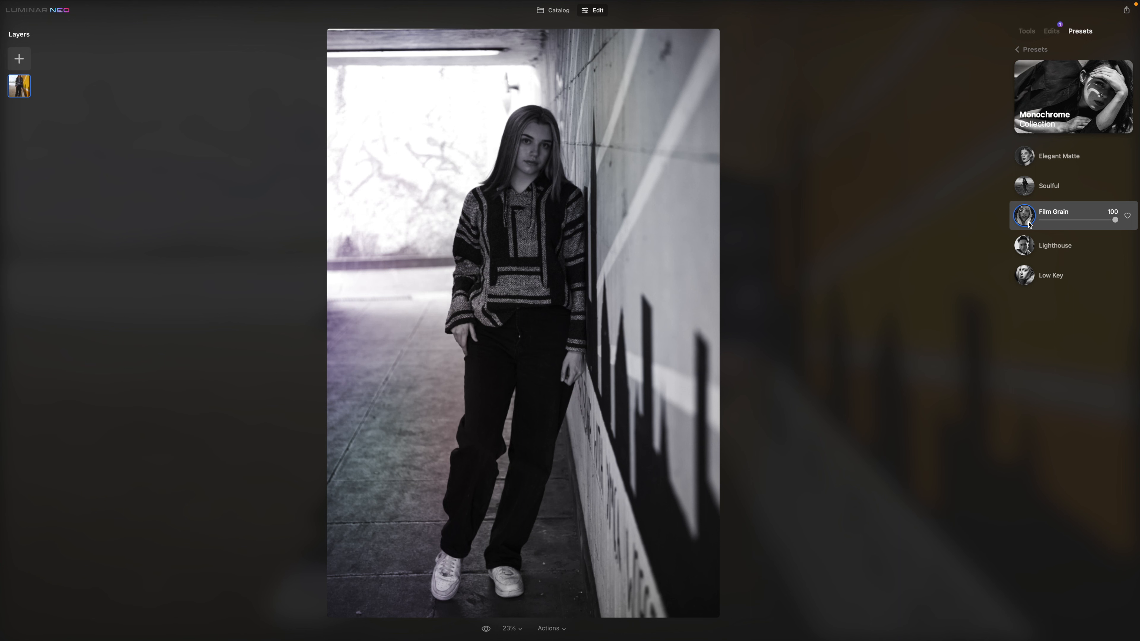
click(1031, 250)
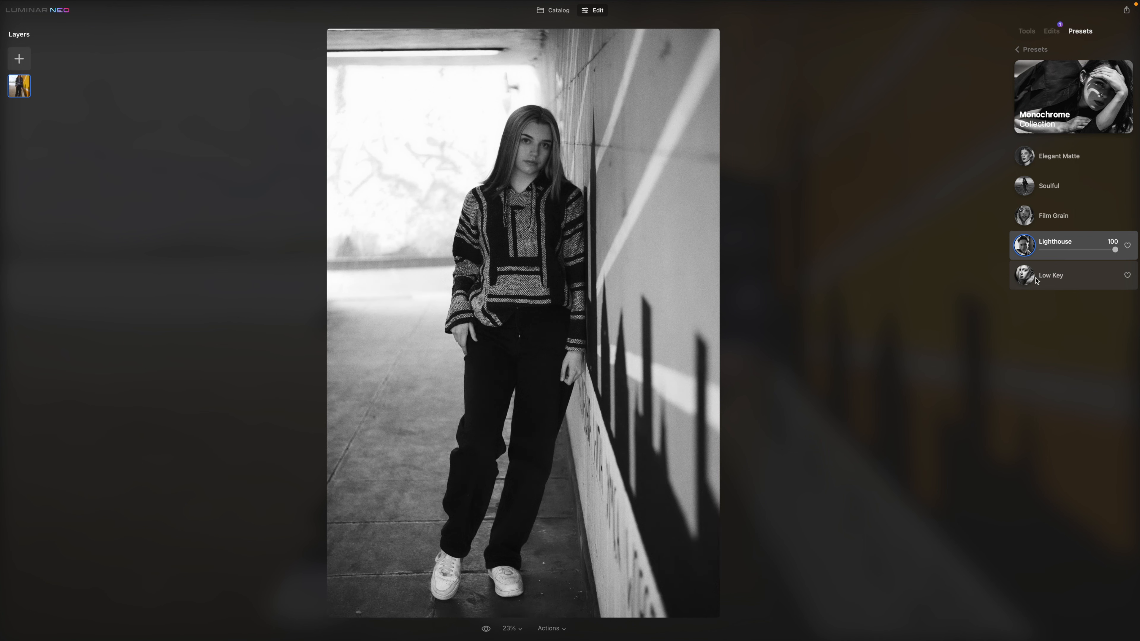
click(1037, 280)
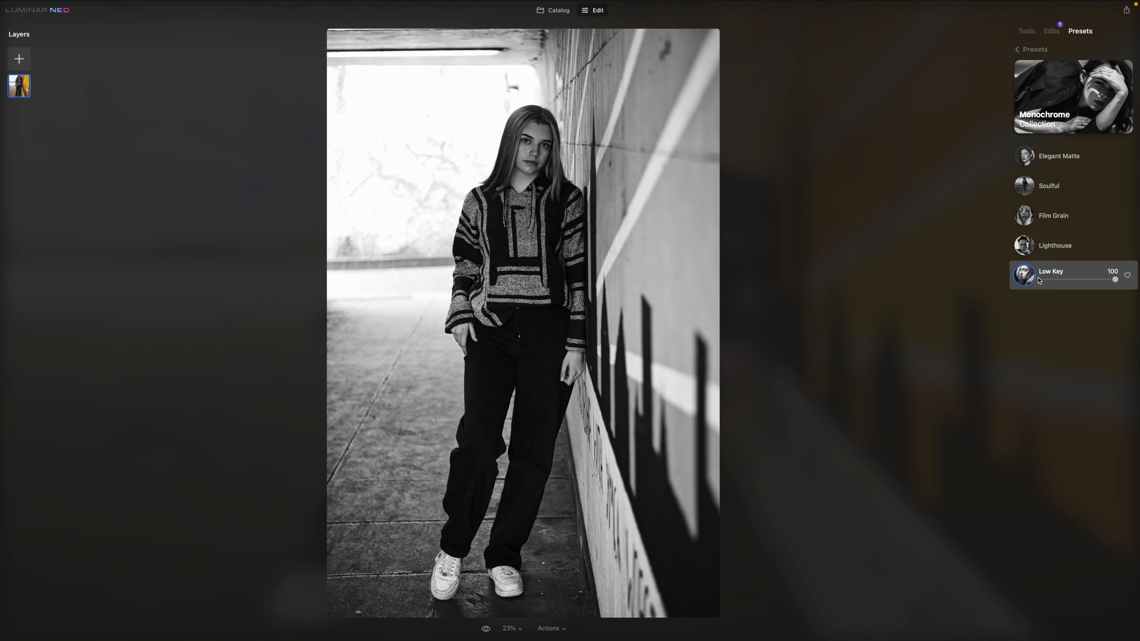
Step: Return to the photo catalog and open the studio portrait with the grey backdrop for editing
click(1027, 32)
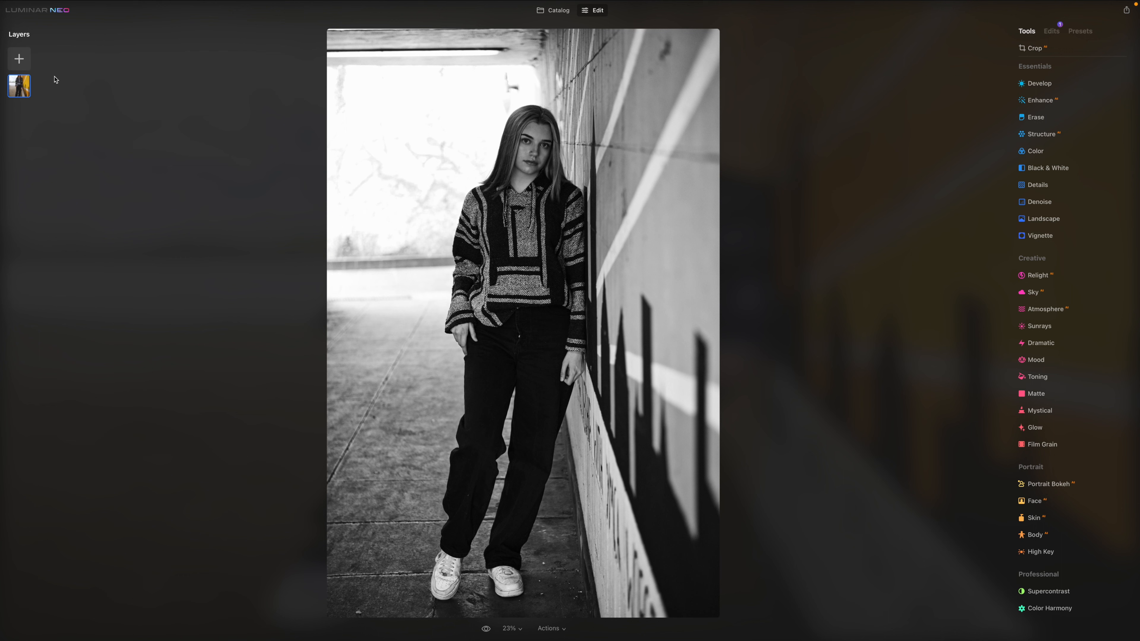
click(557, 14)
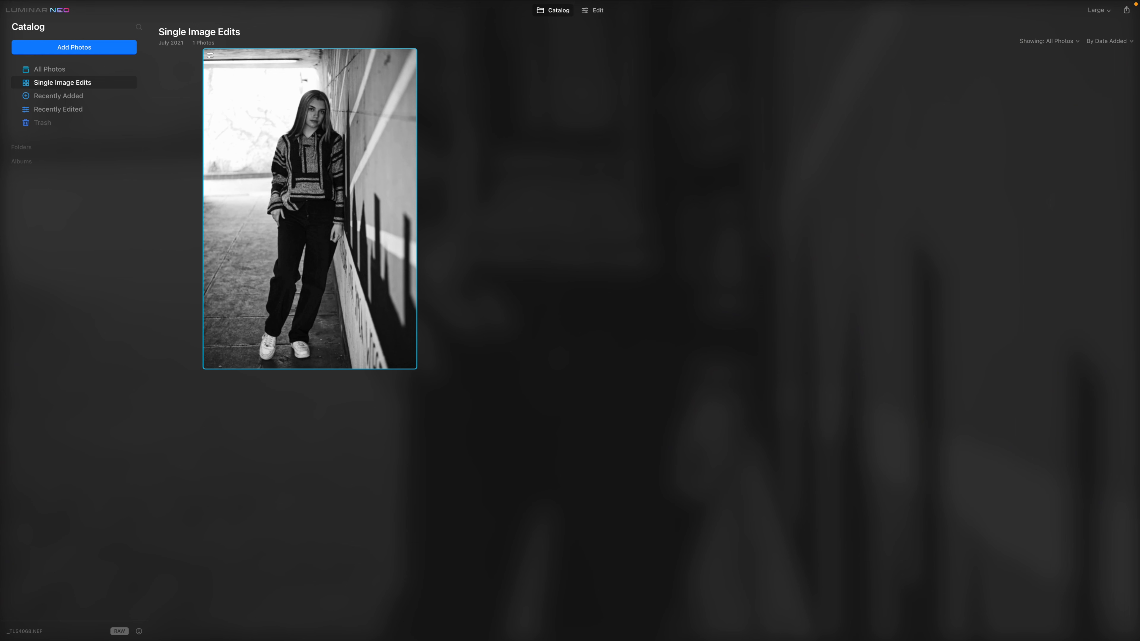
double_click(408, 276)
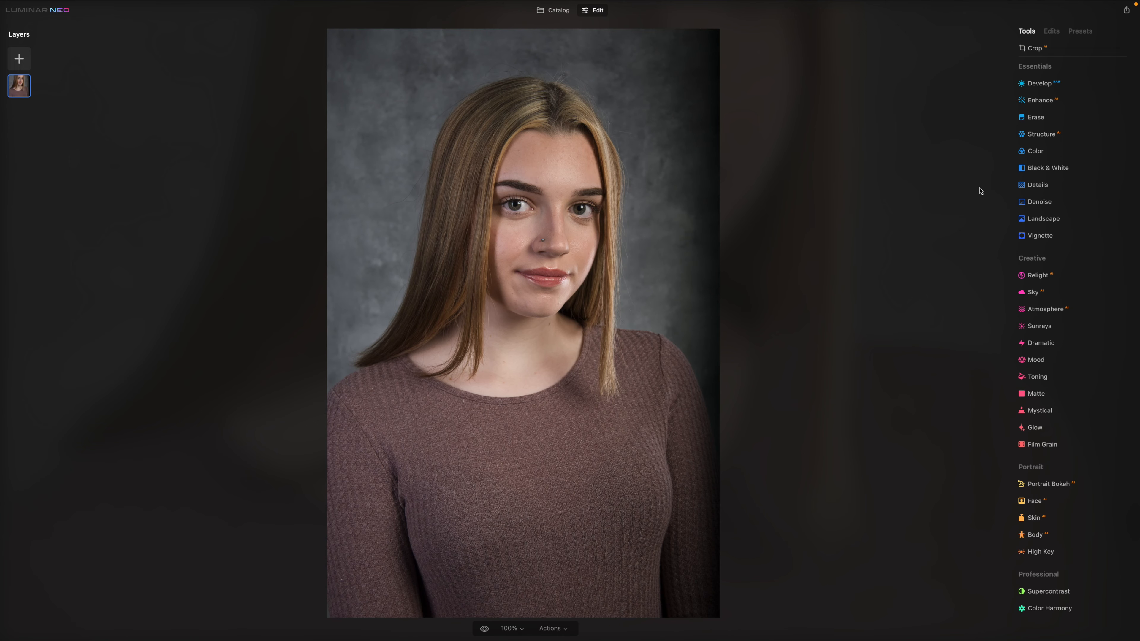
Step: Try the Easy Portraits presets High Key and Tack Sharp on the studio portrait, followed by Rembrandt and Flawless from the Essence collection
click(1081, 31)
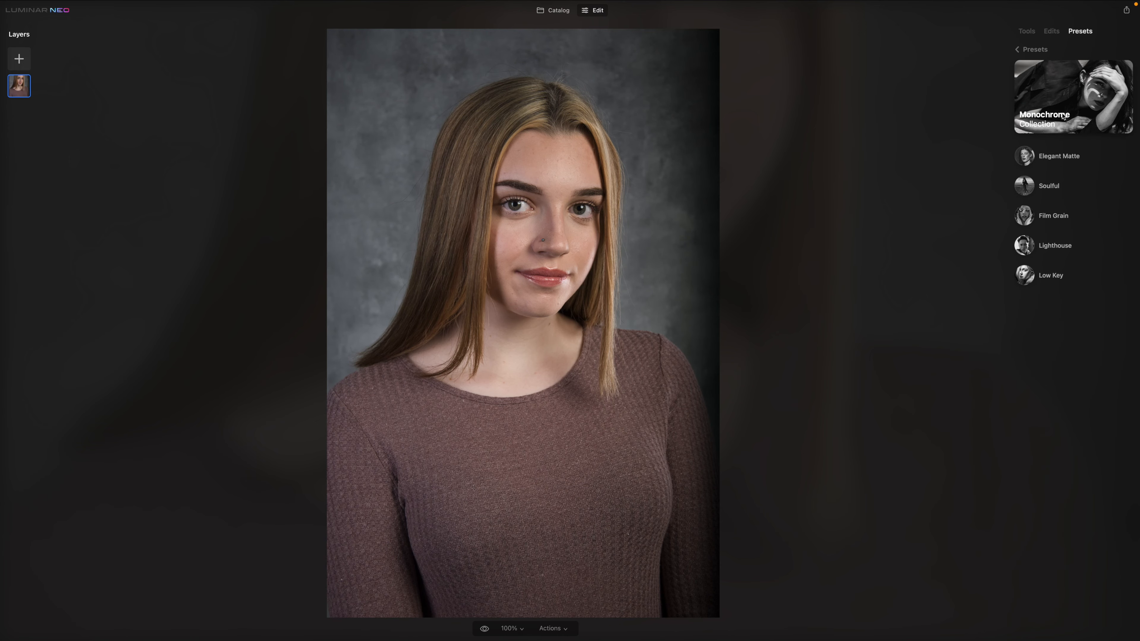
click(1023, 52)
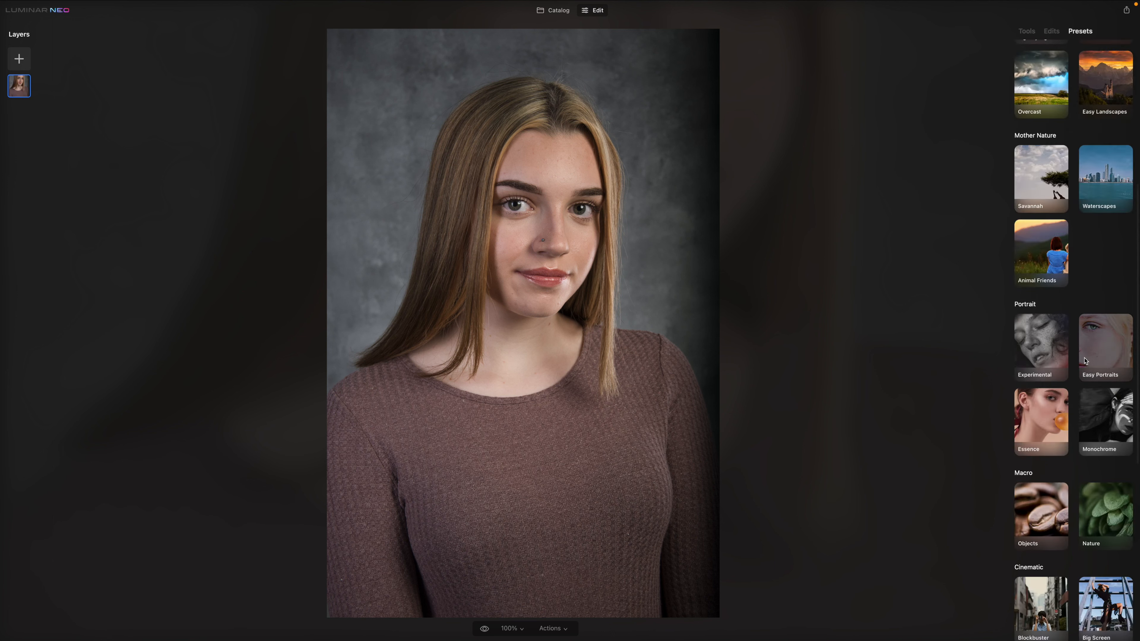
click(1103, 358)
click(1059, 158)
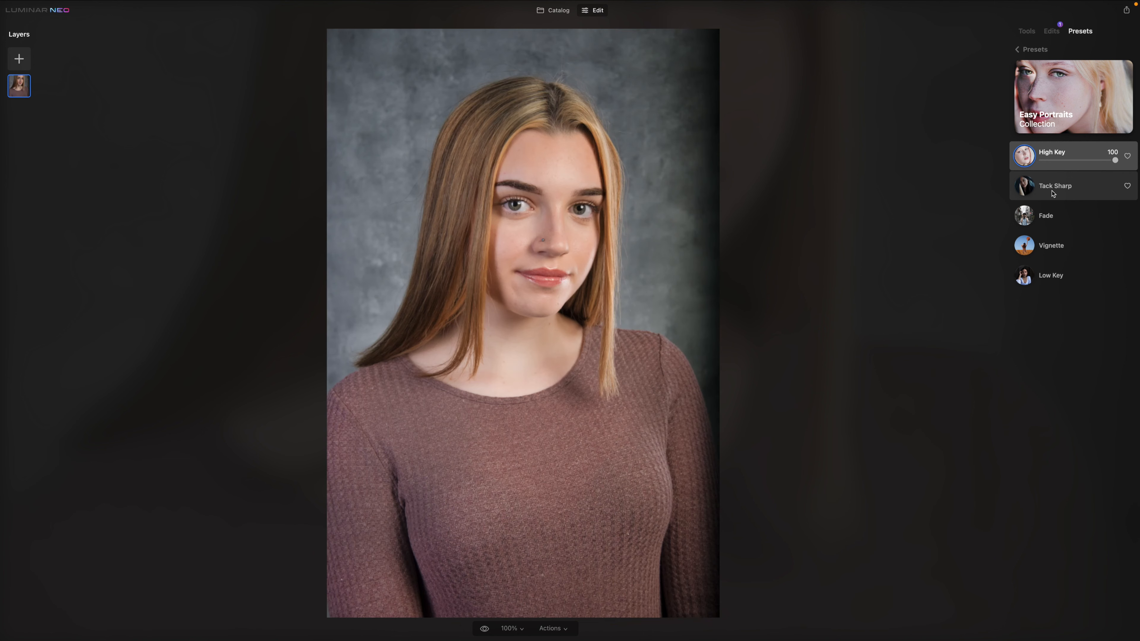
click(1053, 194)
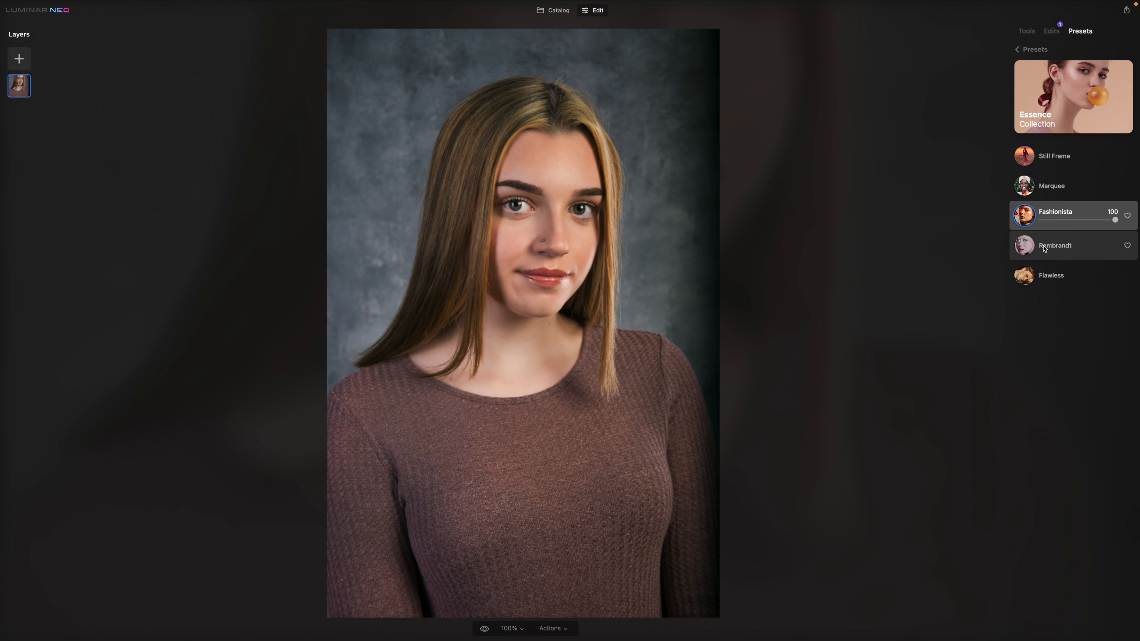
click(1051, 247)
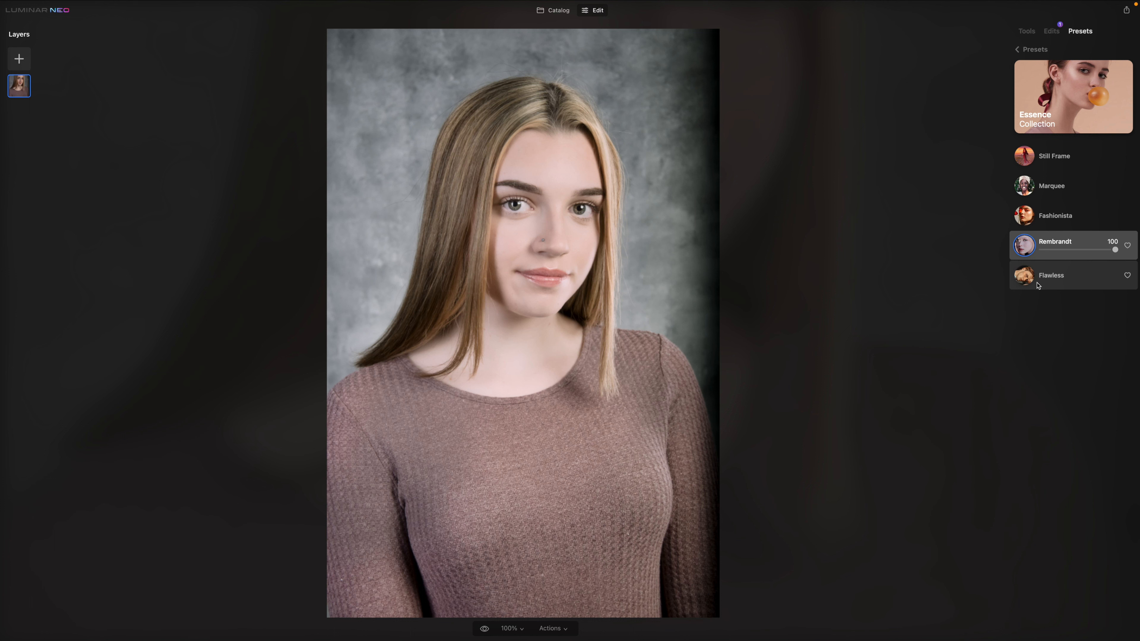
click(1040, 283)
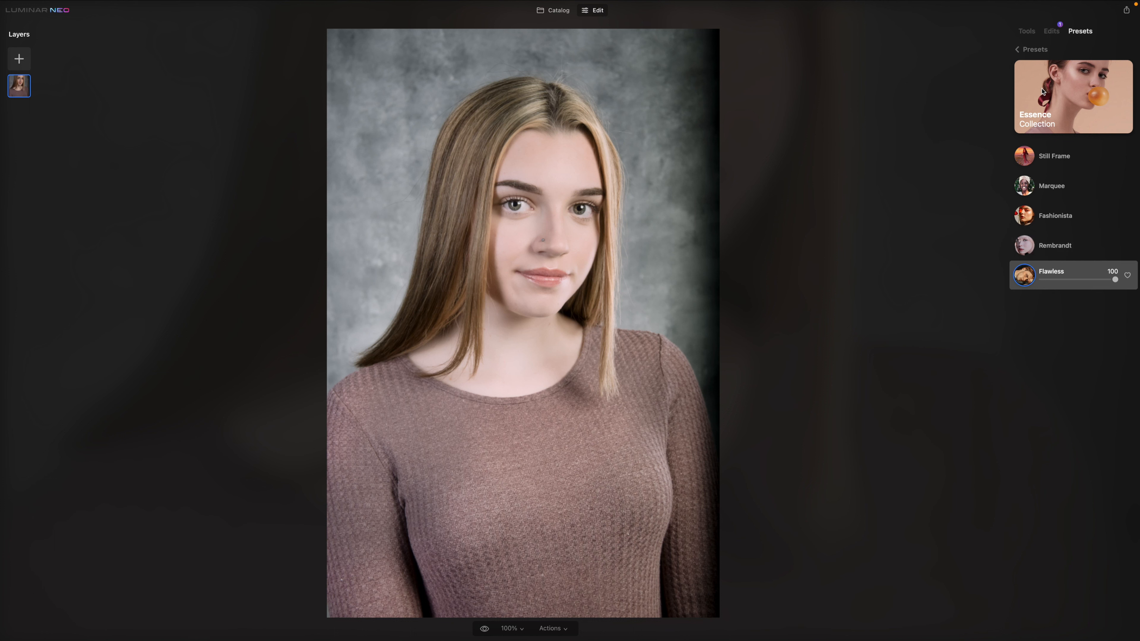
Step: Try the Monochrome presets Elegant Matte, Soulful and Film Grain on the studio portrait and apply Lighthouse at 100
click(1018, 50)
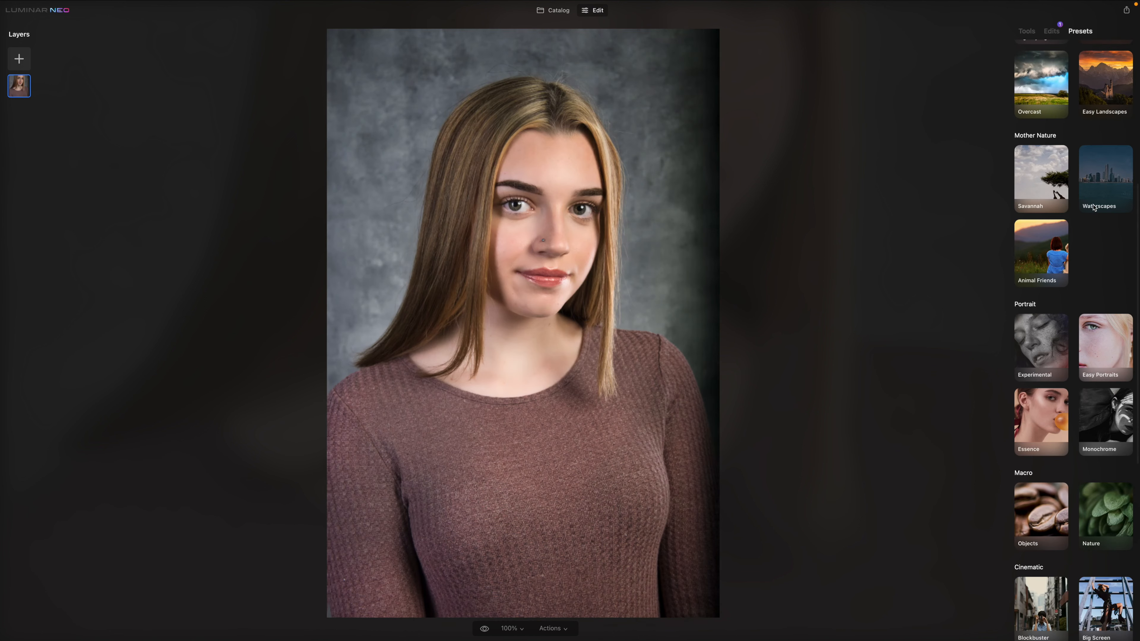
click(1094, 442)
click(1024, 157)
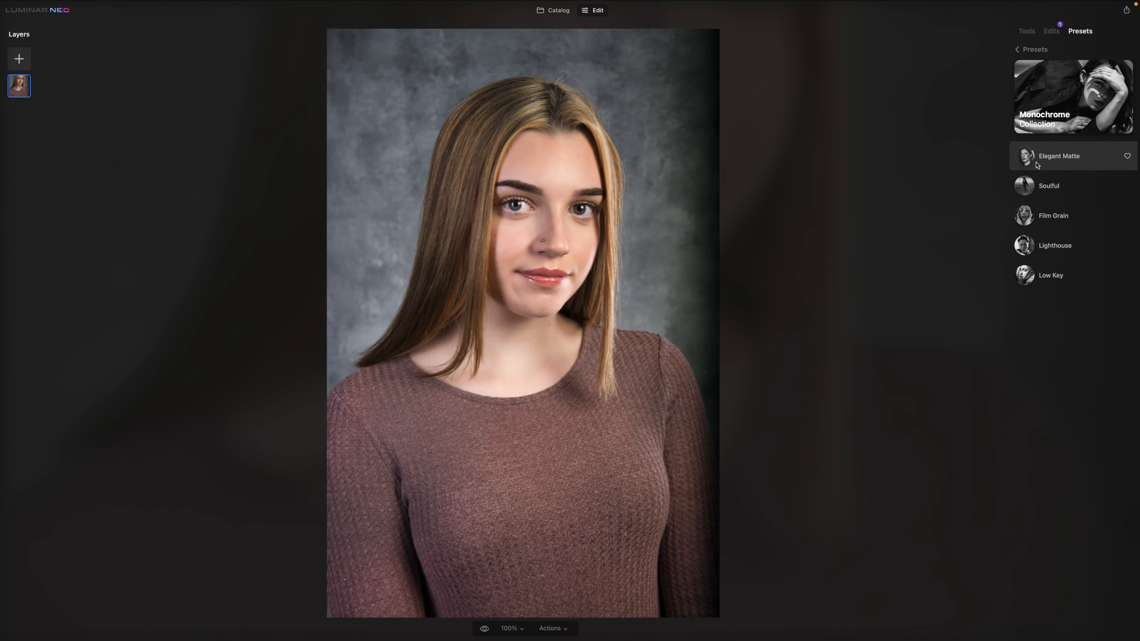
click(1033, 188)
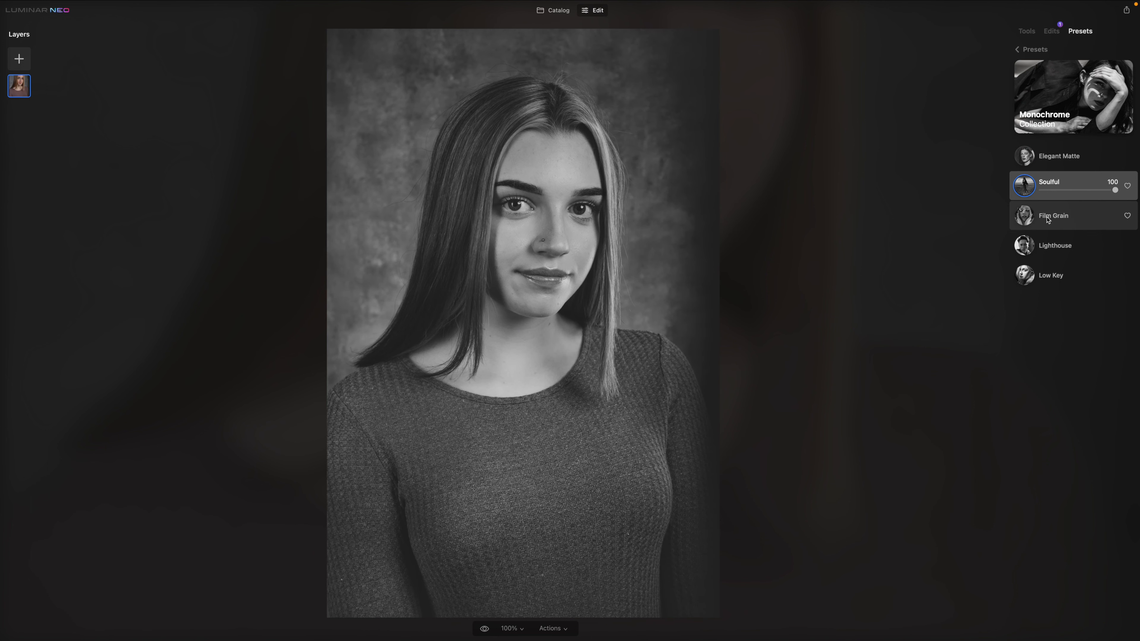
click(1048, 219)
click(1042, 252)
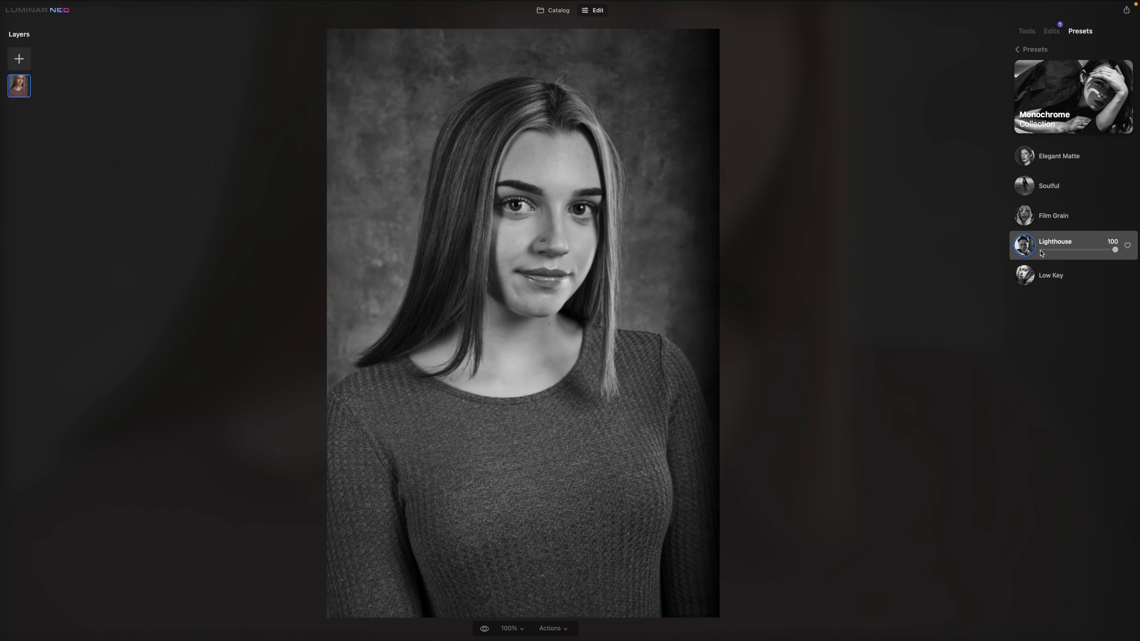
Step: Try the Monochrome preset Low Key on the studio portrait, reapply Lighthouse and adjust its Amount among the edits
click(1044, 278)
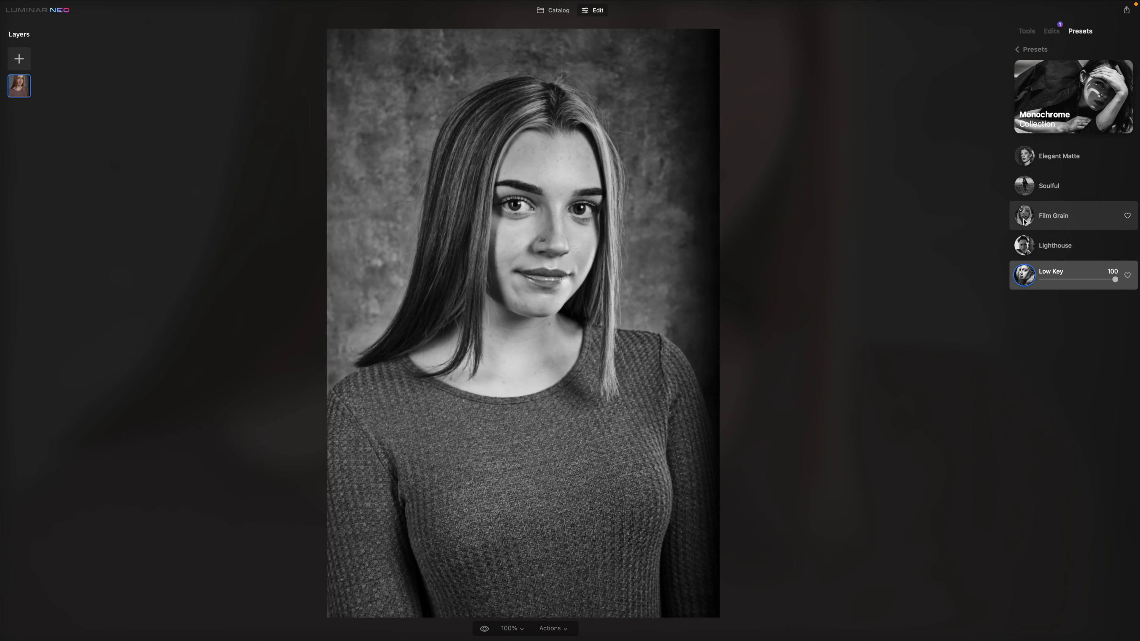
click(1024, 246)
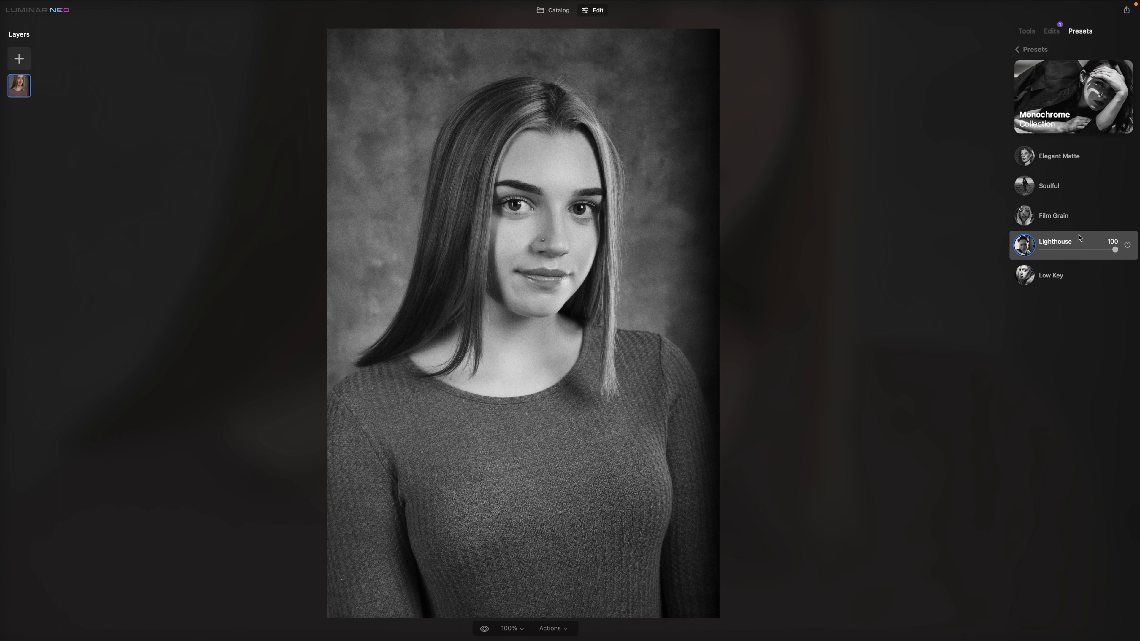
click(1062, 30)
mouse_move(1126, 83)
mouse_down()
mouse_move(1083, 84)
mouse_move(1127, 83)
mouse_up()
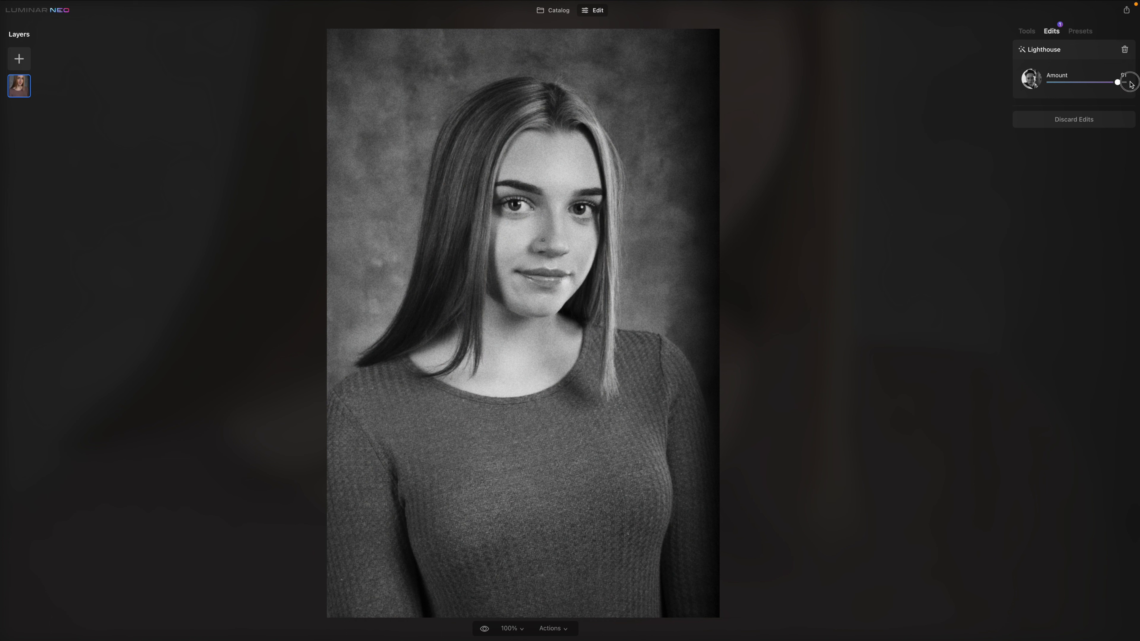
click(1078, 31)
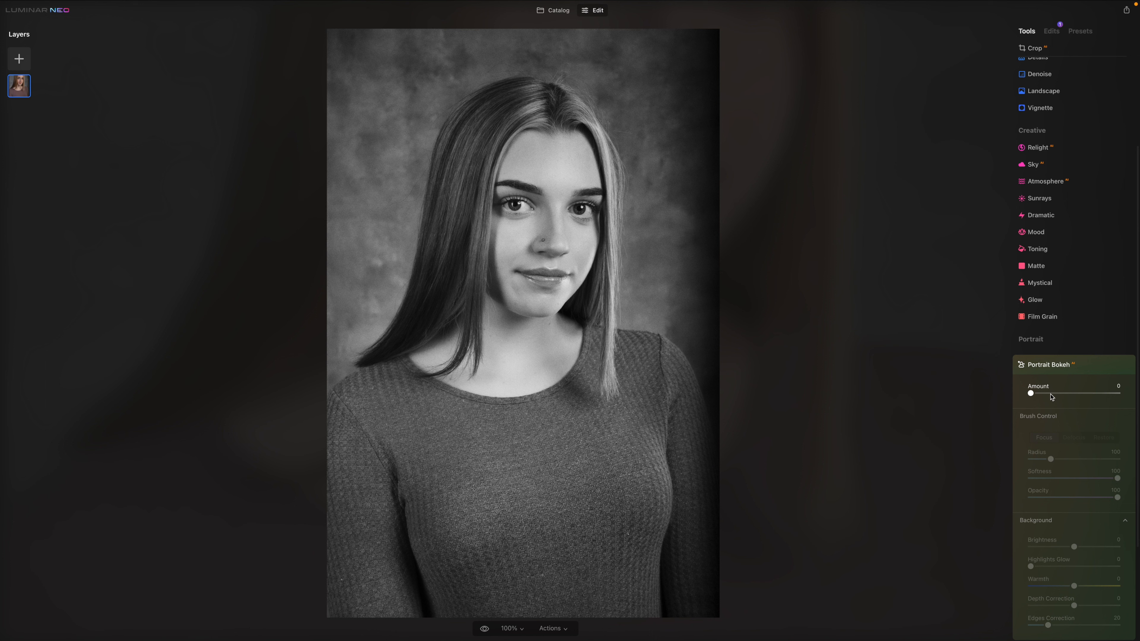
Step: Blur the studio portrait's background using Portrait Bokeh, trying an Amount of 25 and settling on 42
click(1051, 393)
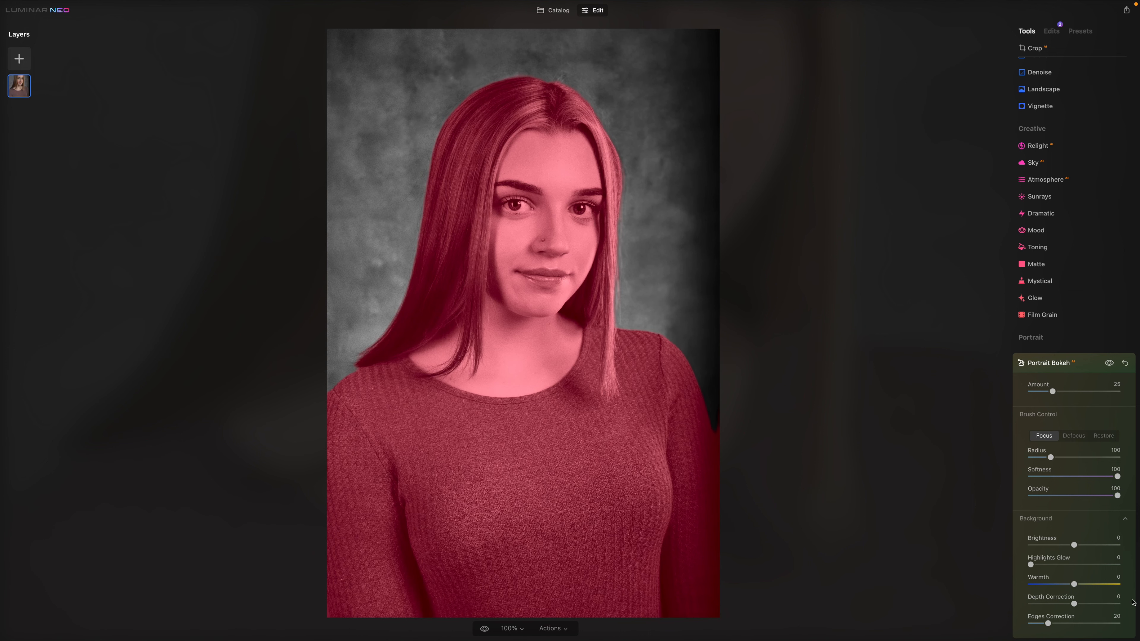
click(1070, 392)
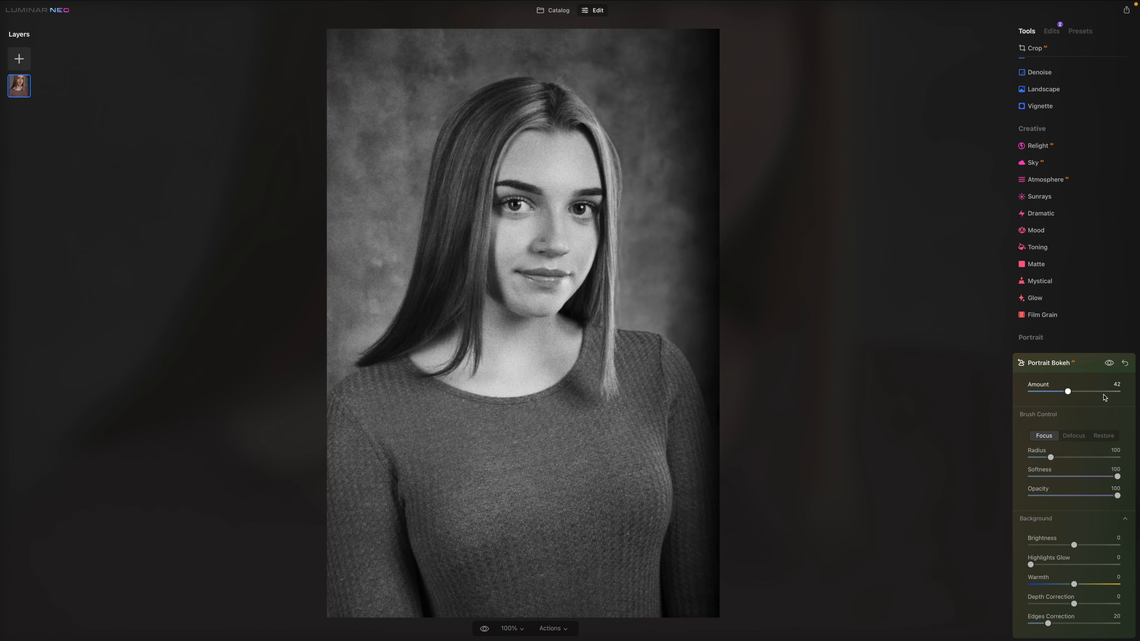
scroll(1102, 399, up, 1)
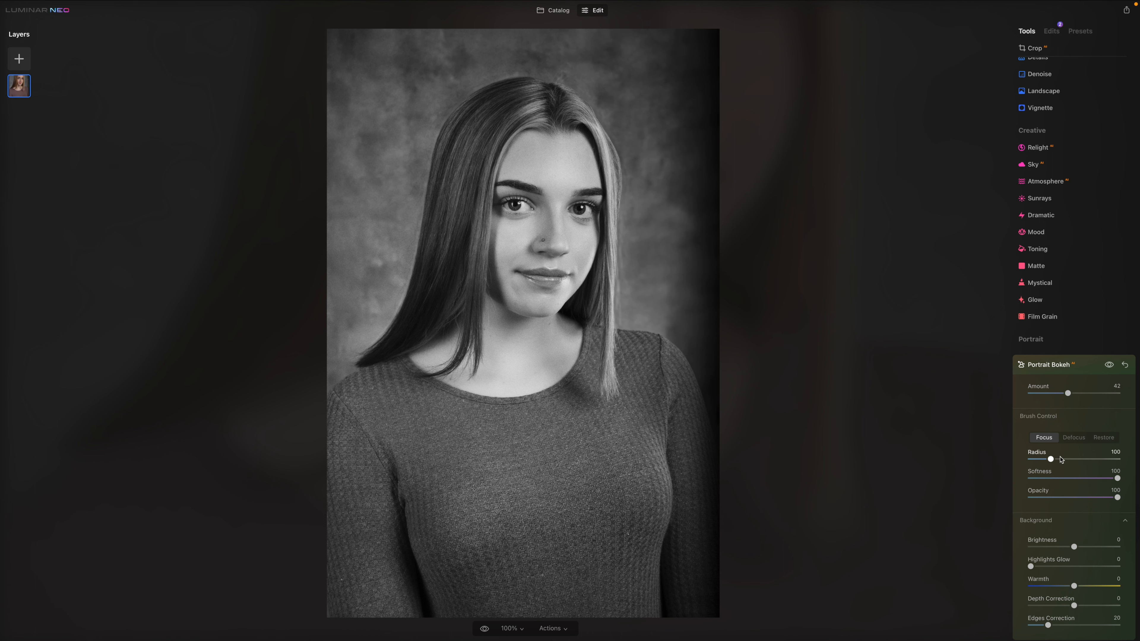
Step: Try Portrait Bokeh's background Brightness at 53, bring it back to 1 and close the tool's settings
scroll(1080, 449, down, 3)
drag(1076, 439, 1100, 442)
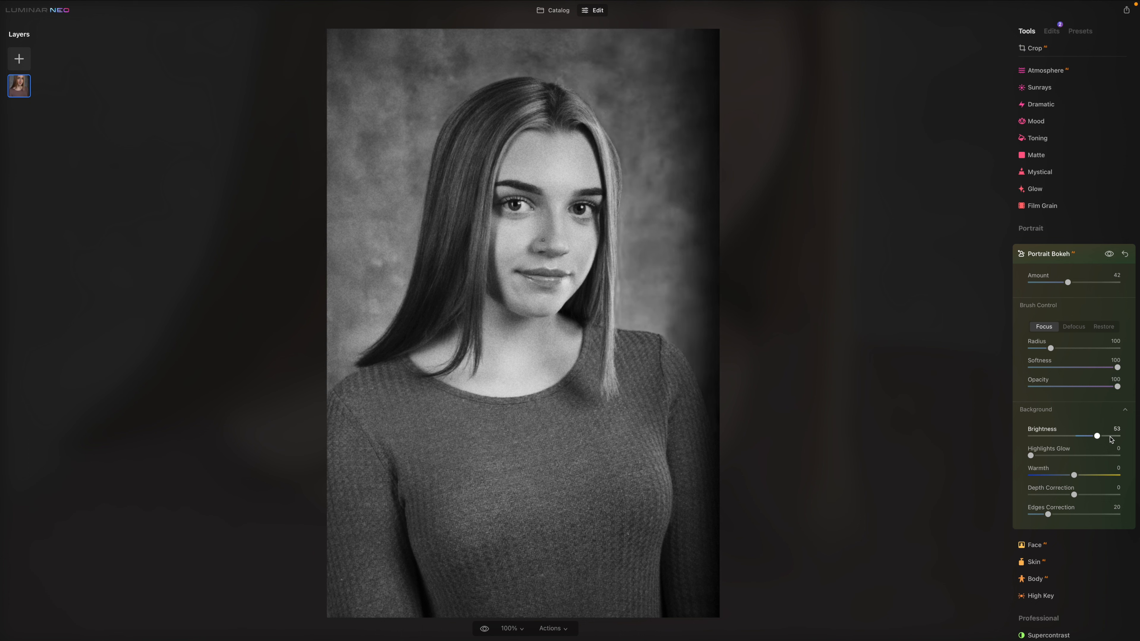
drag(1112, 440, 1075, 438)
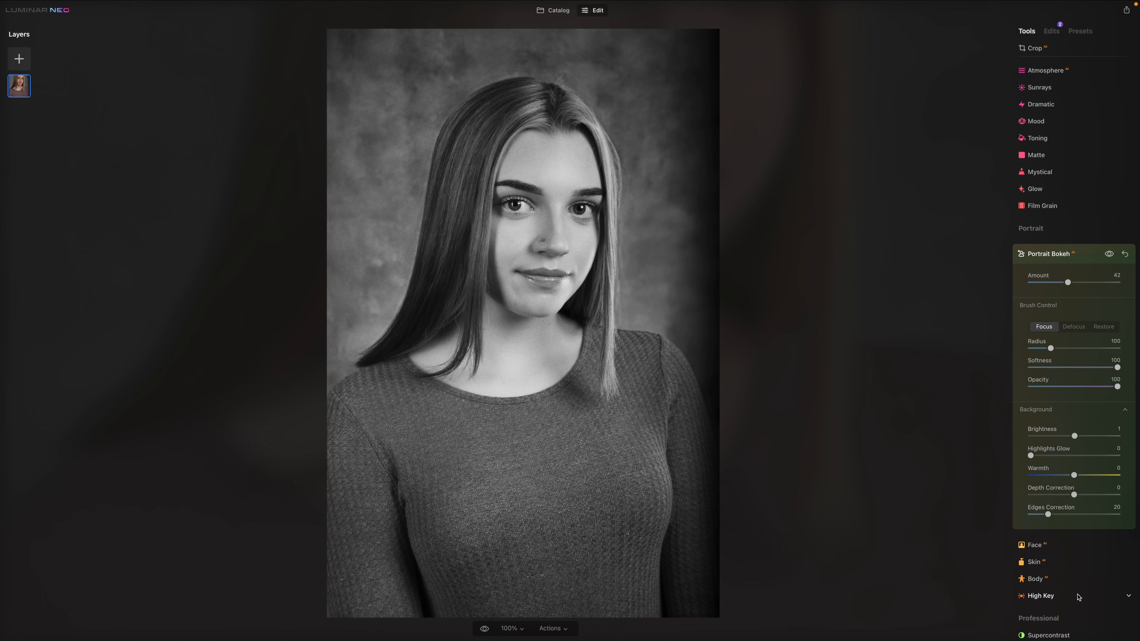
scroll(1094, 224, up, 5)
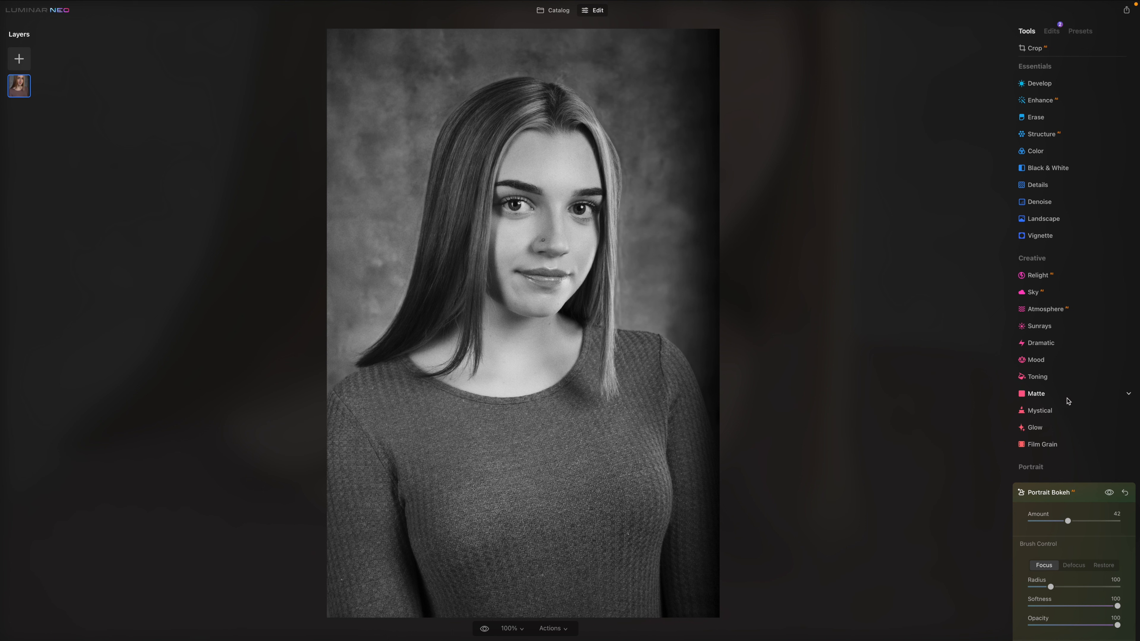
scroll(1060, 353, up, 1)
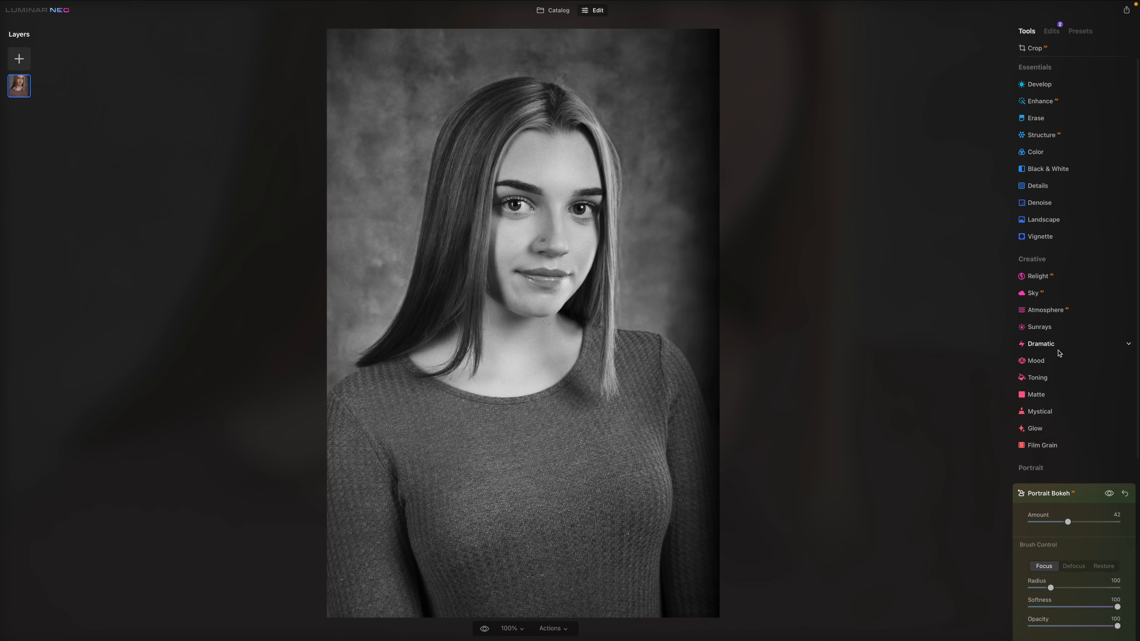
scroll(1074, 425, down, 6)
scroll(1074, 427, up, 1)
click(1055, 541)
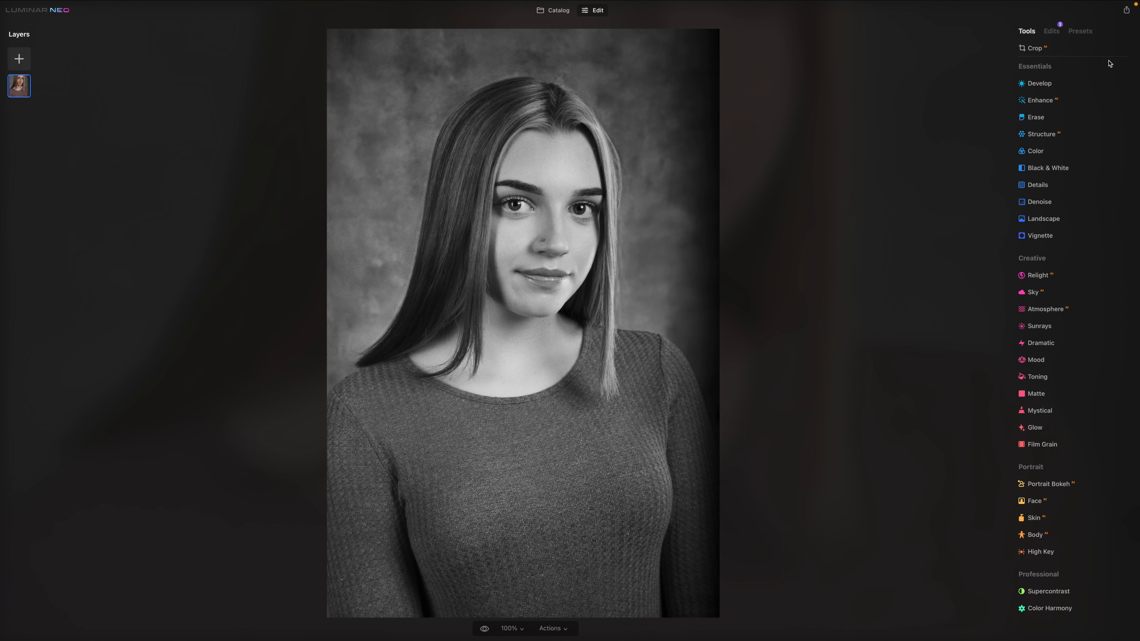
Step: View the available export destinations for the edited studio portrait and return to the photo catalog
click(1127, 10)
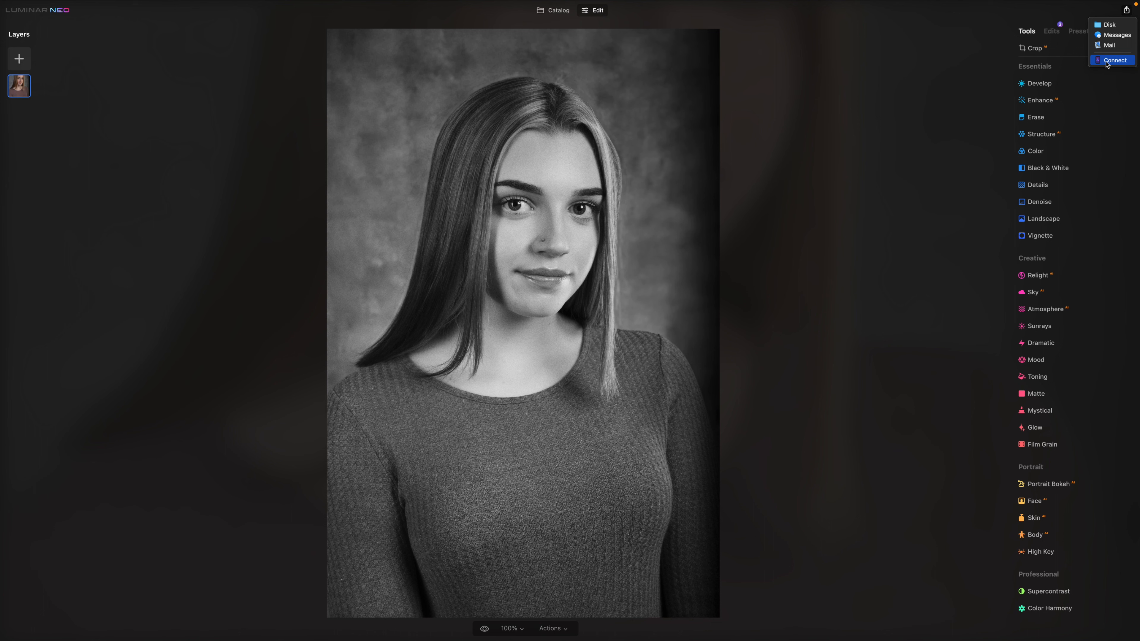
click(554, 10)
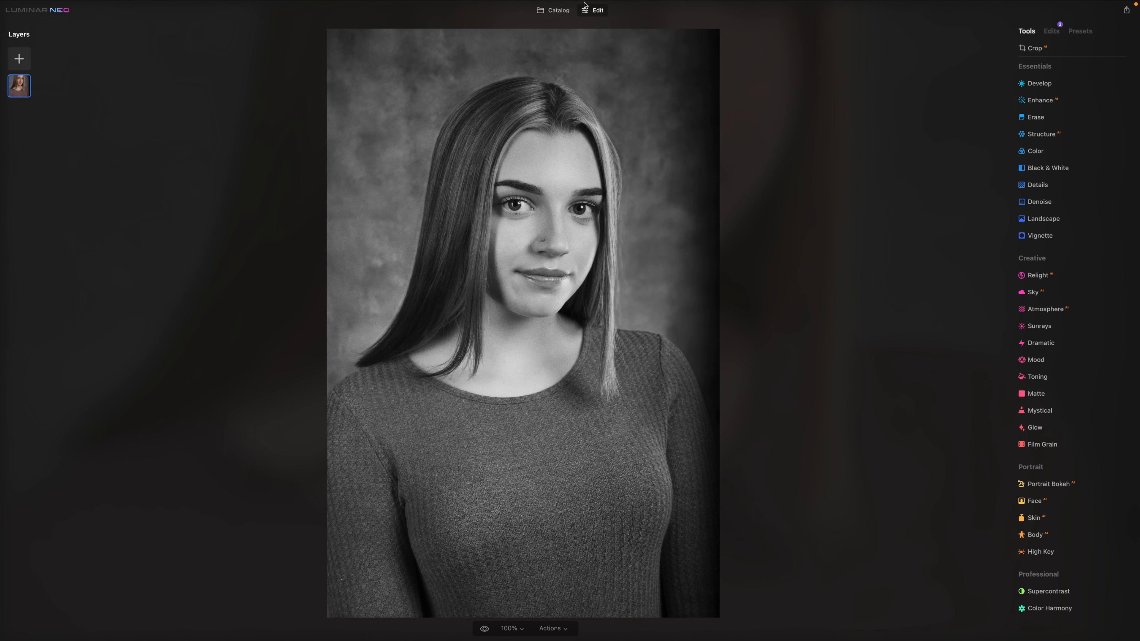
click(555, 10)
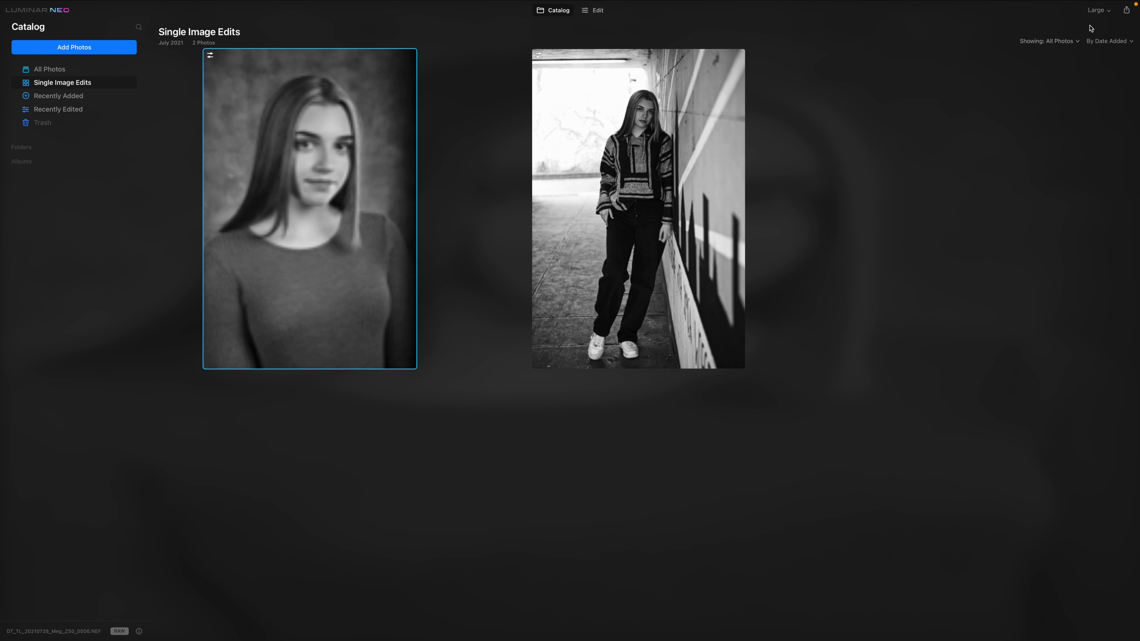
Step: Start exporting the edited studio portrait to disk and set its Resize option to Original
click(1126, 10)
click(1118, 26)
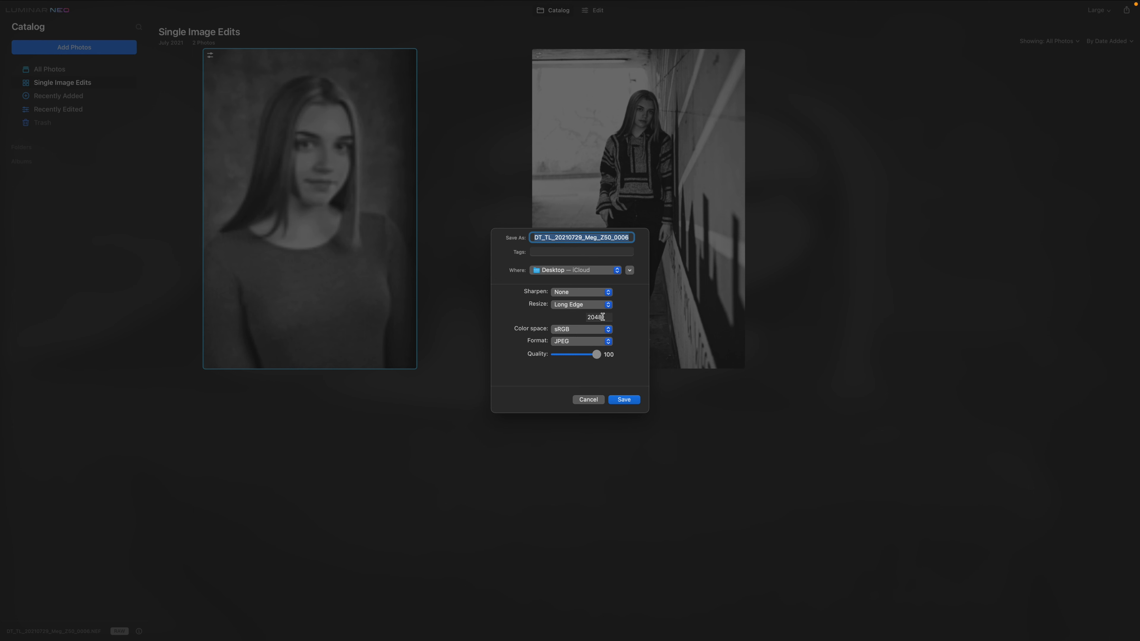
click(609, 306)
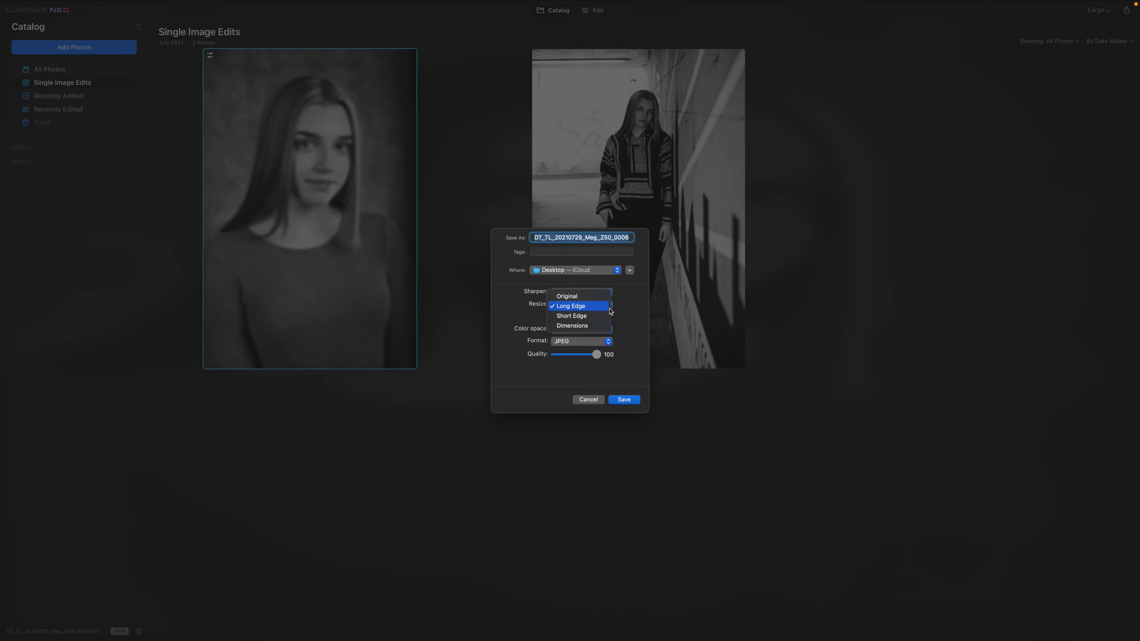
click(593, 296)
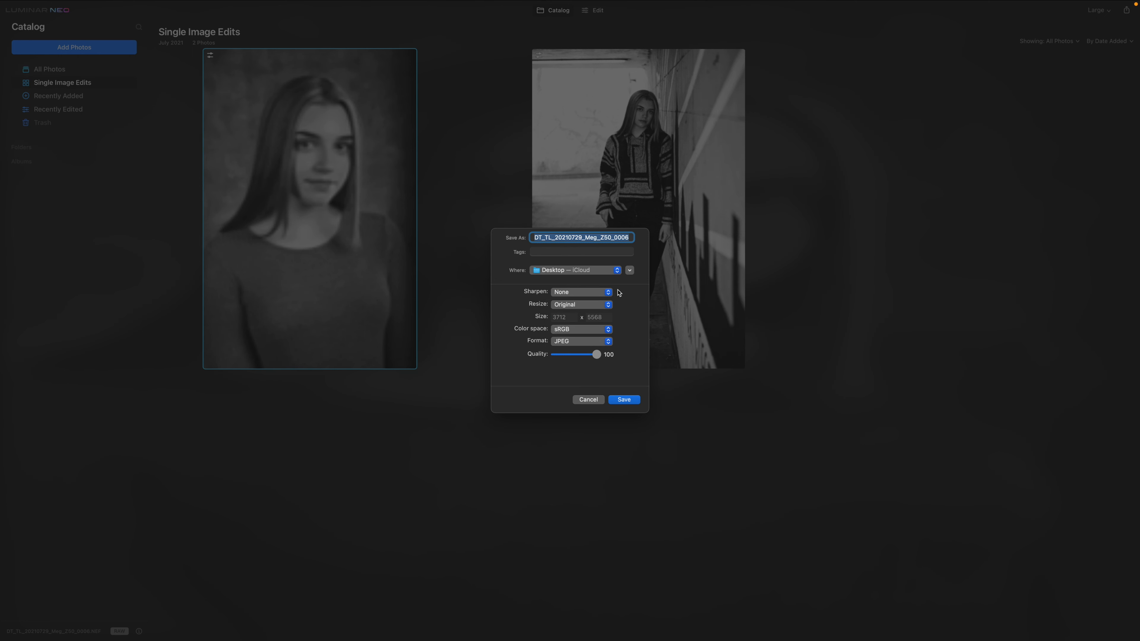